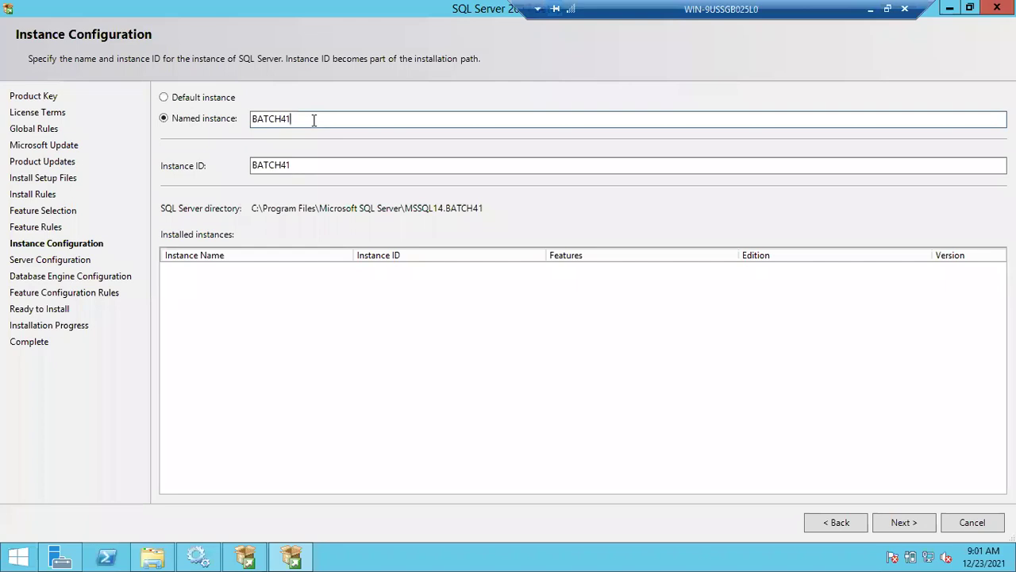
Try adding a string of extra characters to the instance name BATCH41
left_click_drag(314, 119, 232, 126)
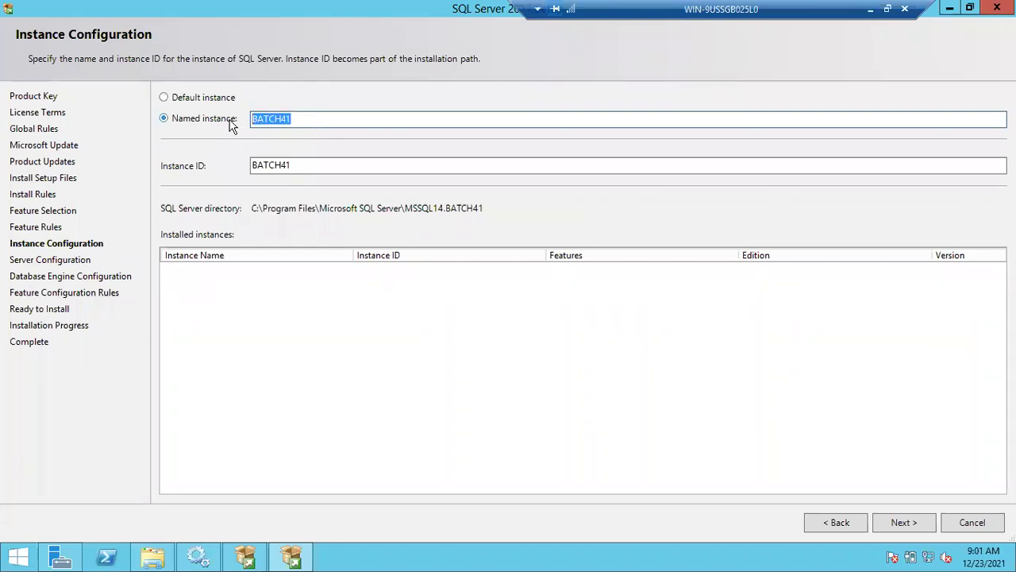
left_click(308, 117)
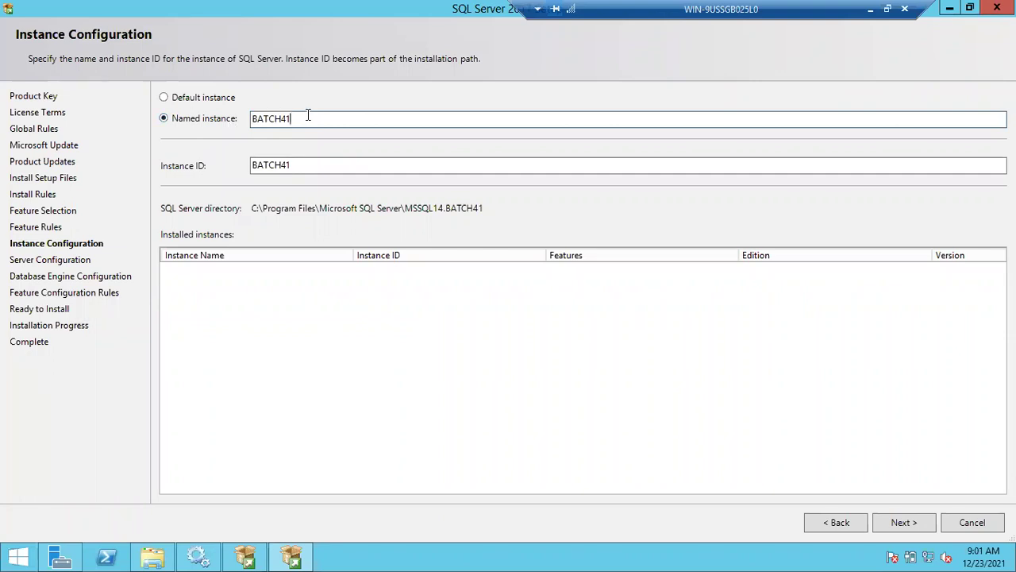
type("lsdjgs;ld")
key("BackSpace")
key("BackSpace")
key("BackSpace")
key("BackSpace")
key("BackSpace")
key("BackSpace")
key("BackSpace")
key("BackSpace")
key("BackSpace")
Try putting 41 at the beginning of the instance name
left_click(254, 119)
type("41")
key("BackSpace")
key("BackSpace")
Try BATCH$41_ as the named instance, using a dollar sign and an underscore as special characters
left_click_drag(261, 120, 244, 125)
key("BackSpace")
type("41")
key("Left")
key("Left")
type("S")
left_click(303, 118)
type("_")
key("shift+Left")
key("shift+Left")
key("shift+Left")
key("shift+Left")
key("shift+Left")
Switch to the untitled Notepad note and write the special characters "$, _" below the instance list
left_click(870, 9)
left_click(572, 556)
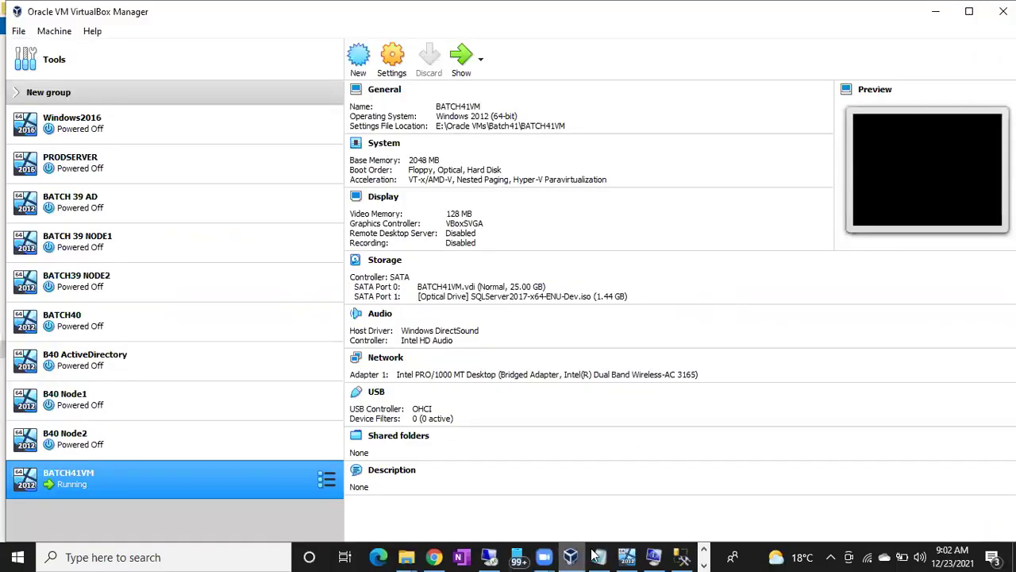
left_click(599, 557)
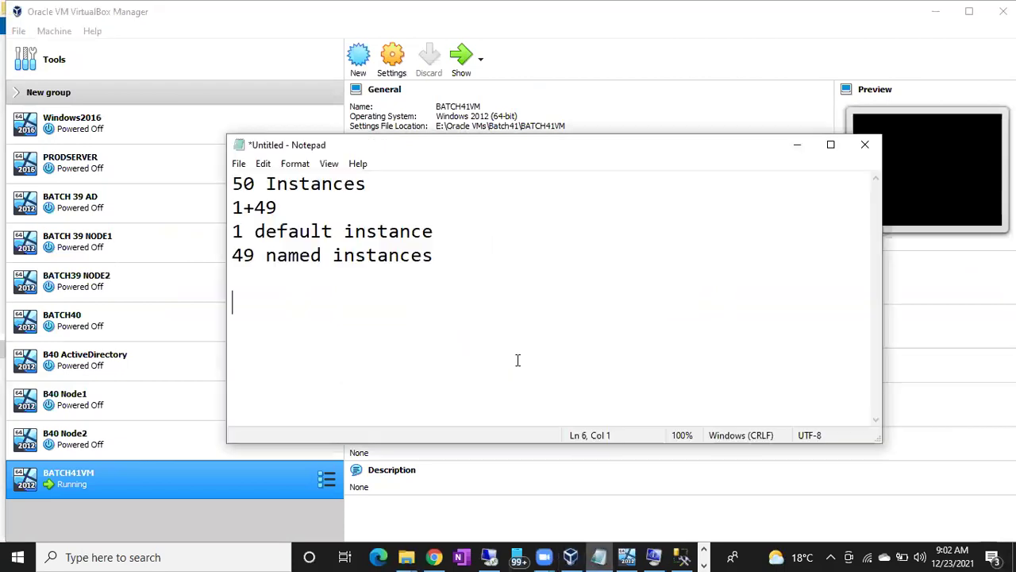
type("$,")
key("BackSpace")
type("-")
type("_")
key("BackSpace")
key("BackSpace")
type("_")
List the example instance names Batch_41, Batch$41 and Batch 41 on separate lines of the note
key("Return")
key("Return")
type("Batch")
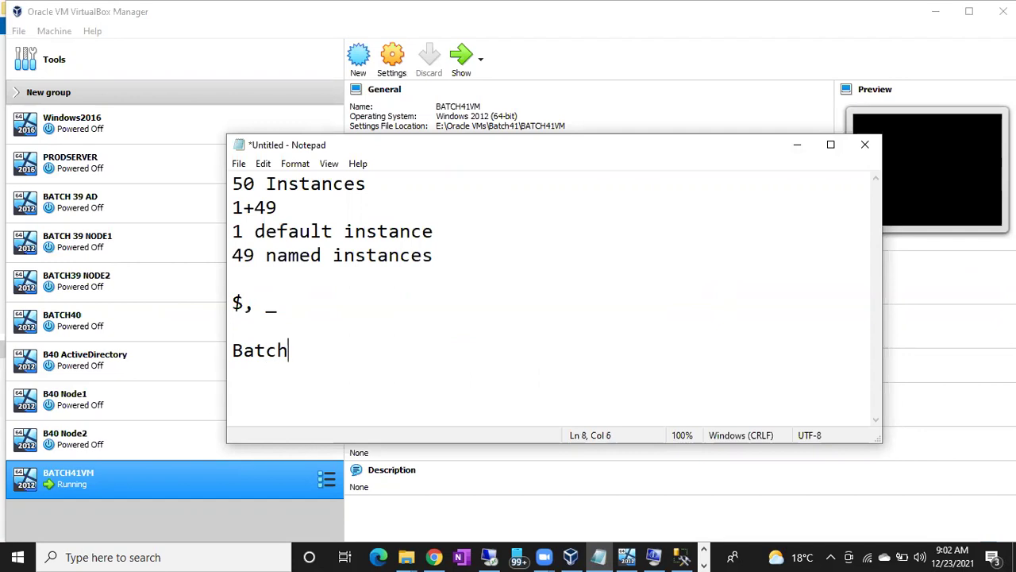
type("_41")
key("Return")
type("Batch")
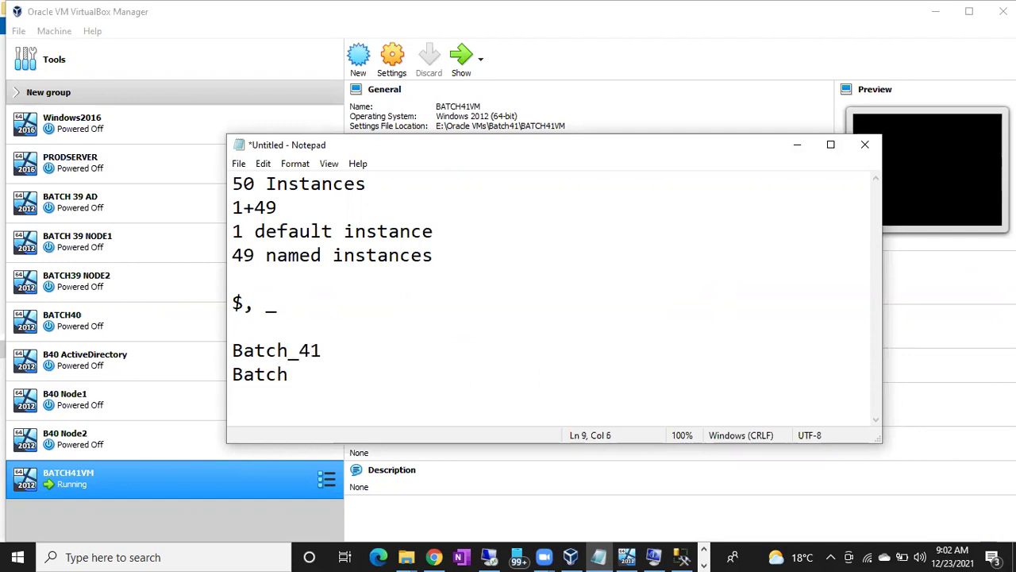
type("$41")
key("Return")
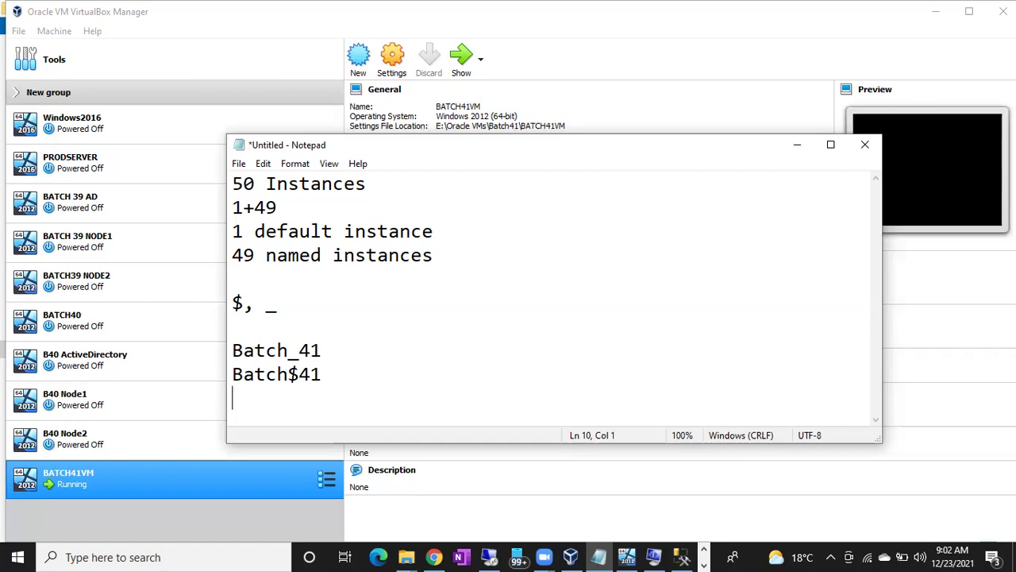
type("Batch 41")
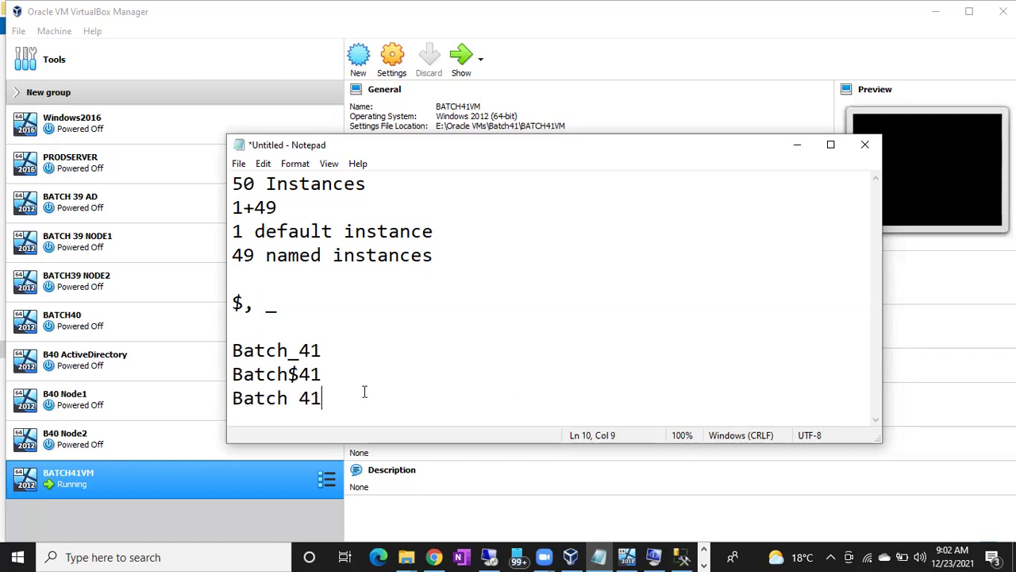
Remove the space from the last example name in the note so it reads Batch41
left_click(244, 390, "shift")
left_click_drag(244, 390, 205, 392)
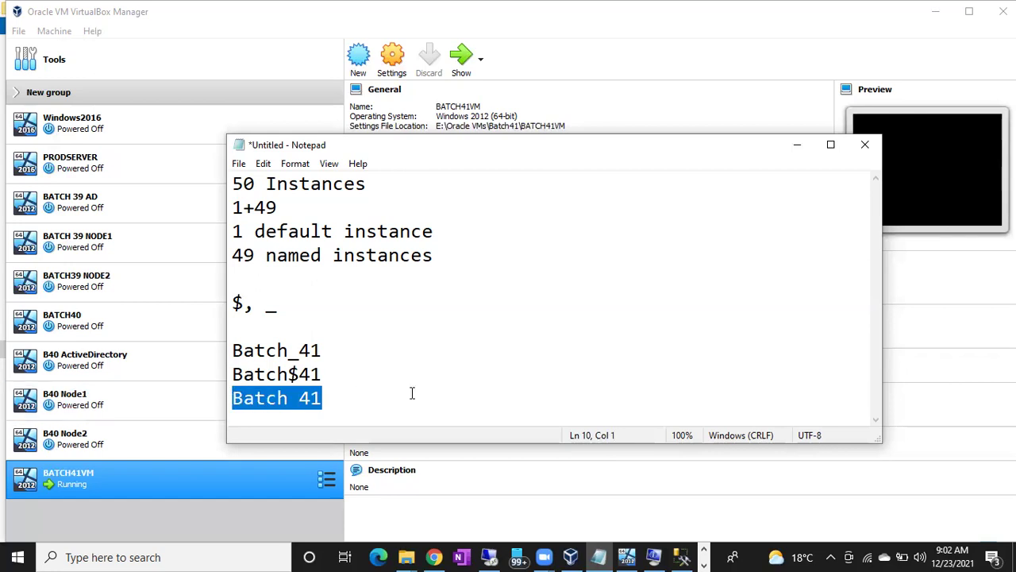
left_click(314, 135)
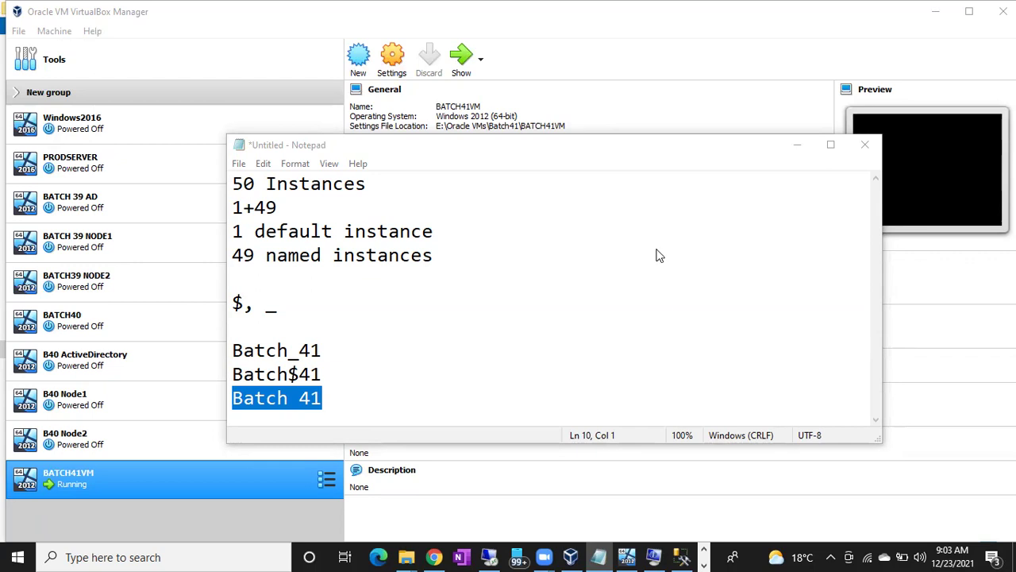
left_click(300, 393)
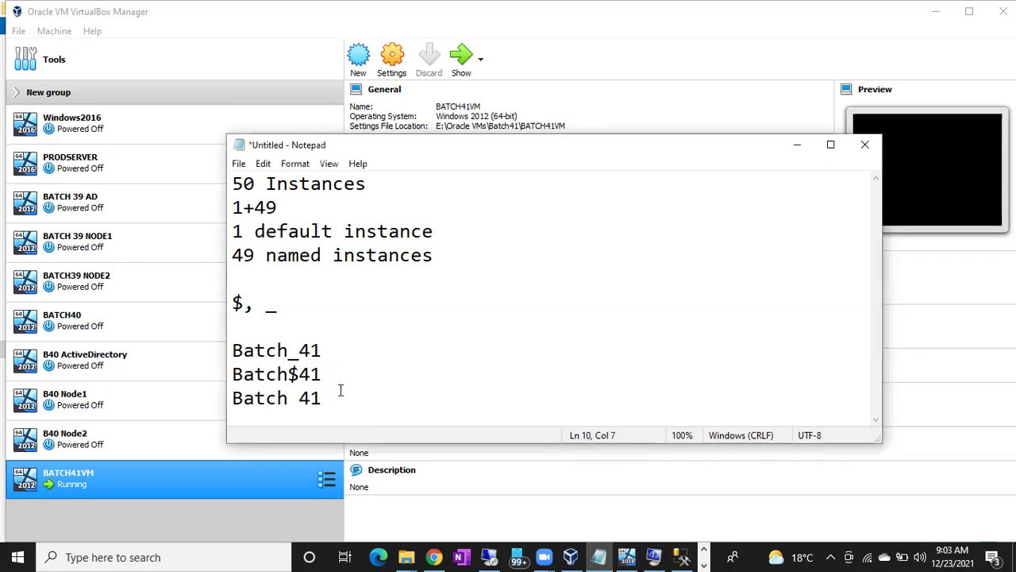
key("BackSpace")
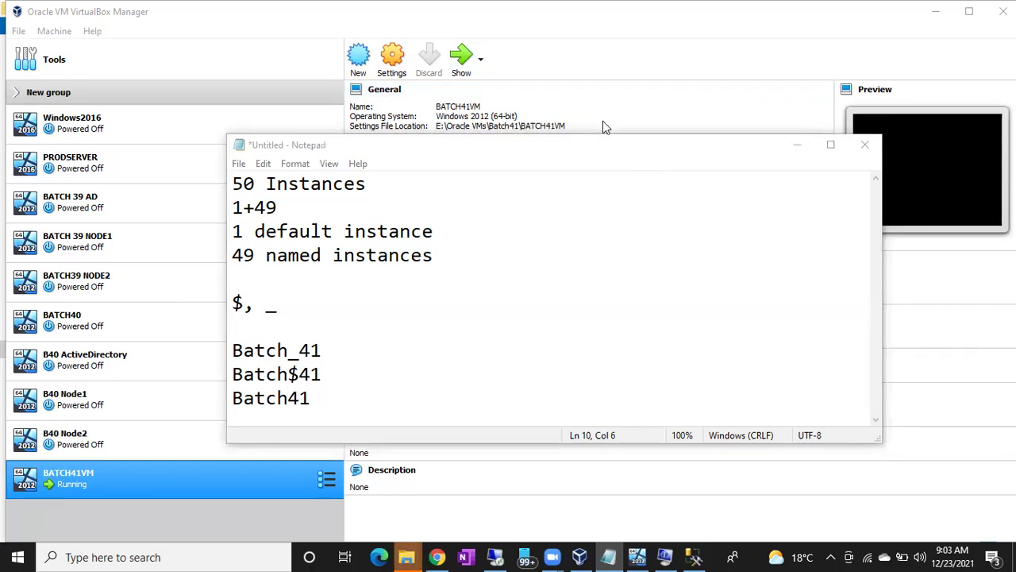
Return to SQL Server Setup, choose the default instance with ID MSSQLSERVER, and proceed to Server Configuration
left_click(498, 556)
type("$41_")
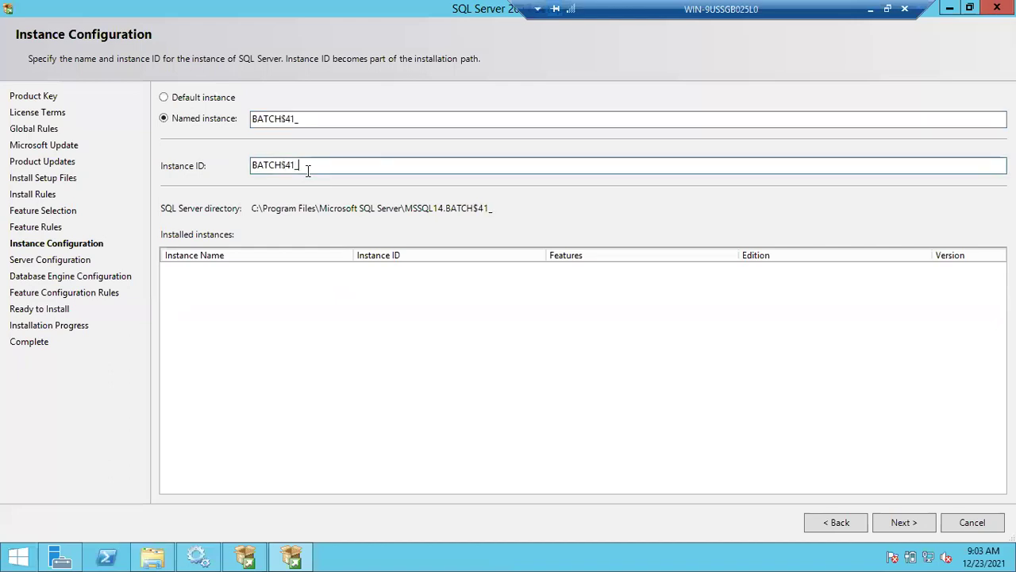
left_click(165, 97)
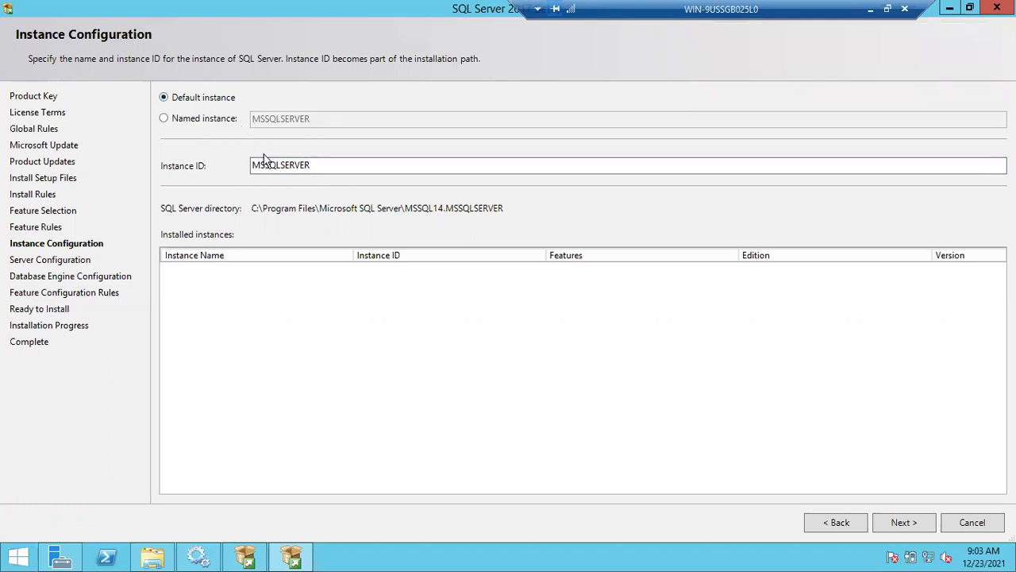
double_click(320, 165)
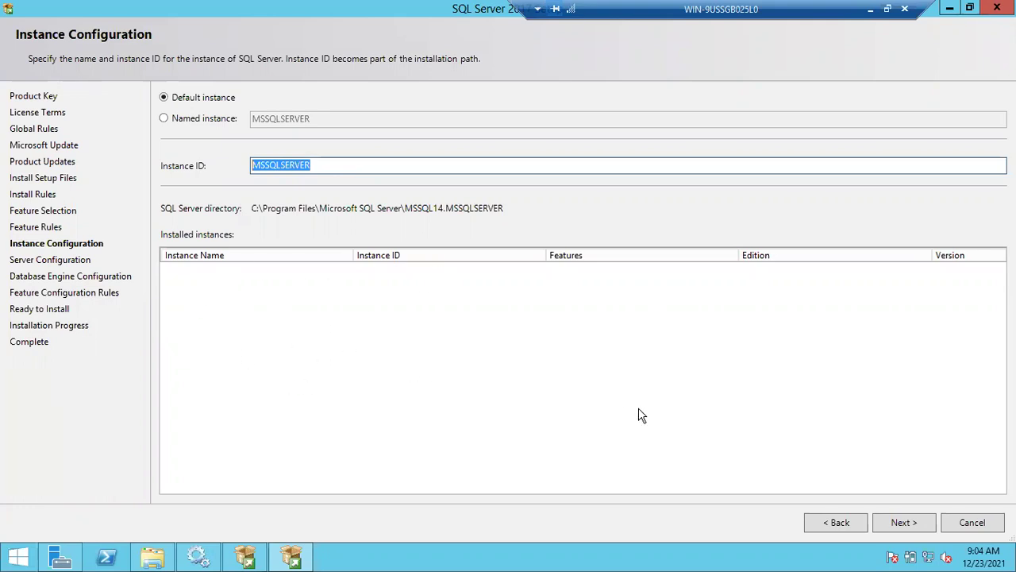
left_click(902, 521)
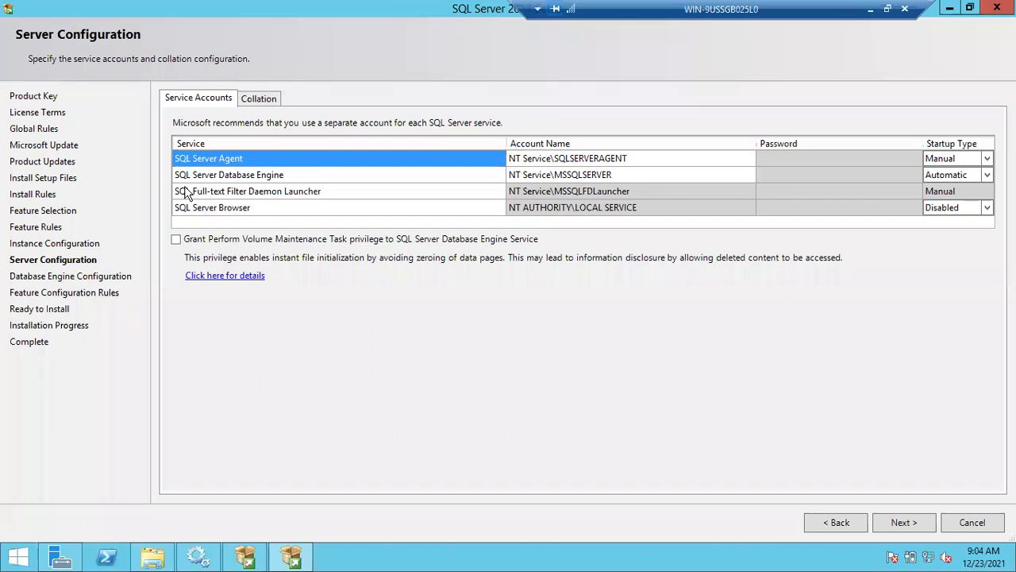
Review the Windows services sorted by log-on account, widening the Name column to show longer service names
left_click(198, 559)
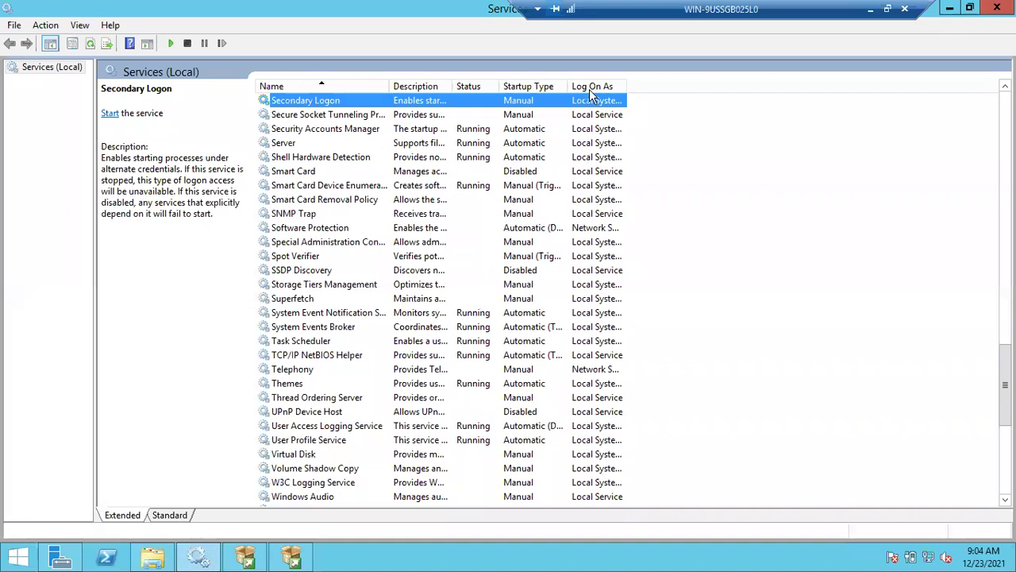
scroll(592, 79, "up", 1)
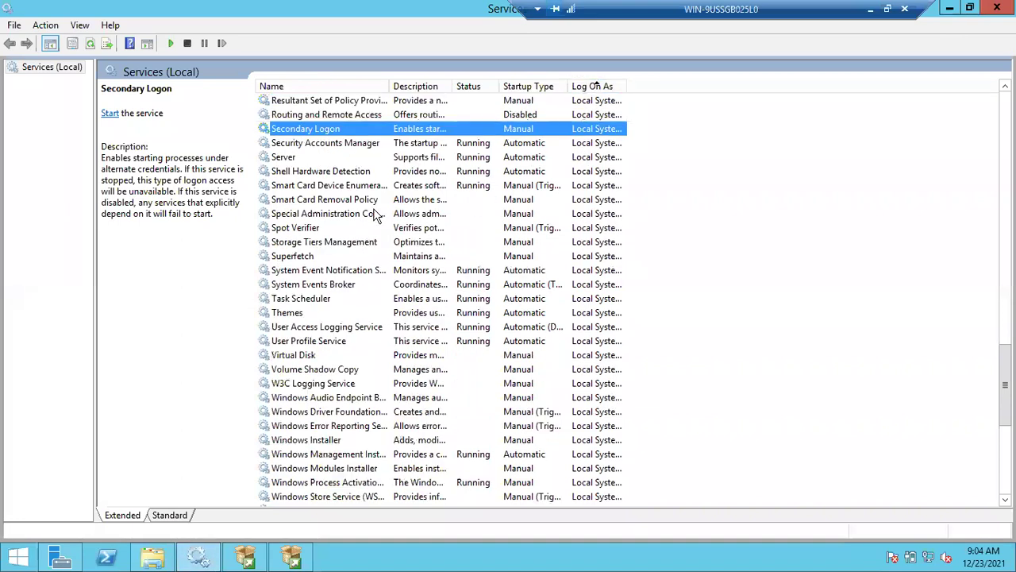
scroll(349, 200, "up", 7)
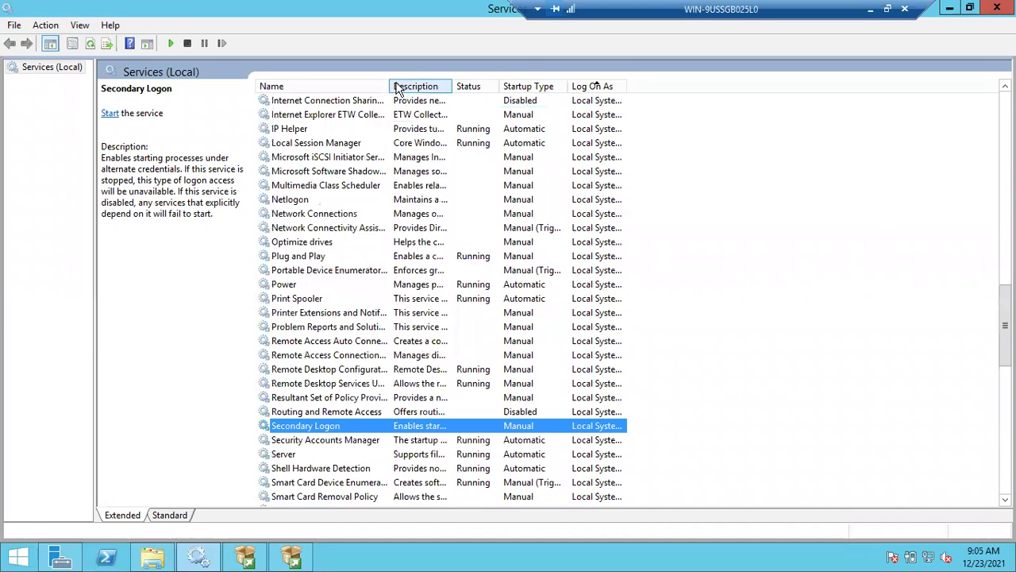
left_click_drag(389, 85, 432, 85)
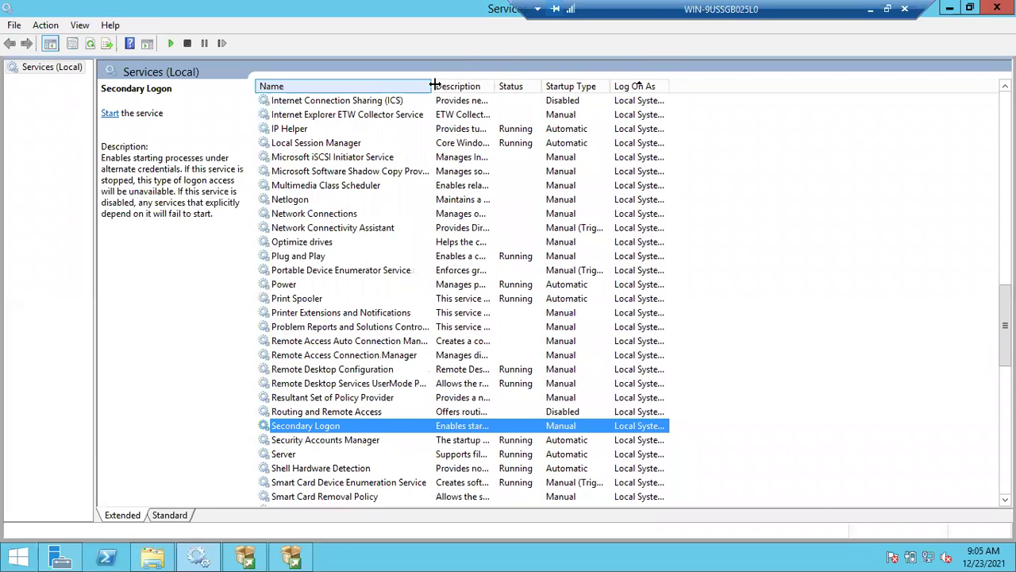
left_click(302, 358)
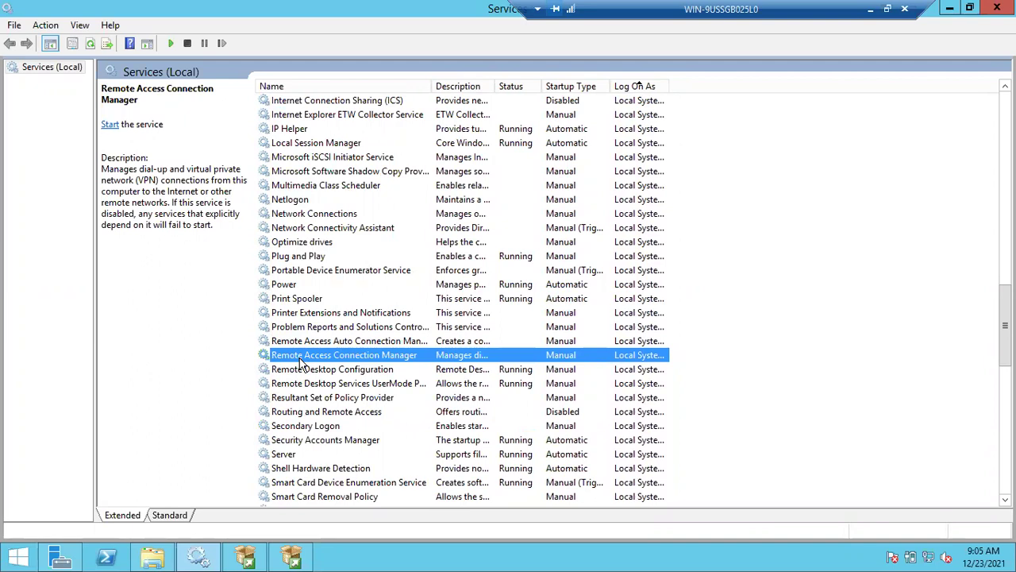
left_click(305, 274)
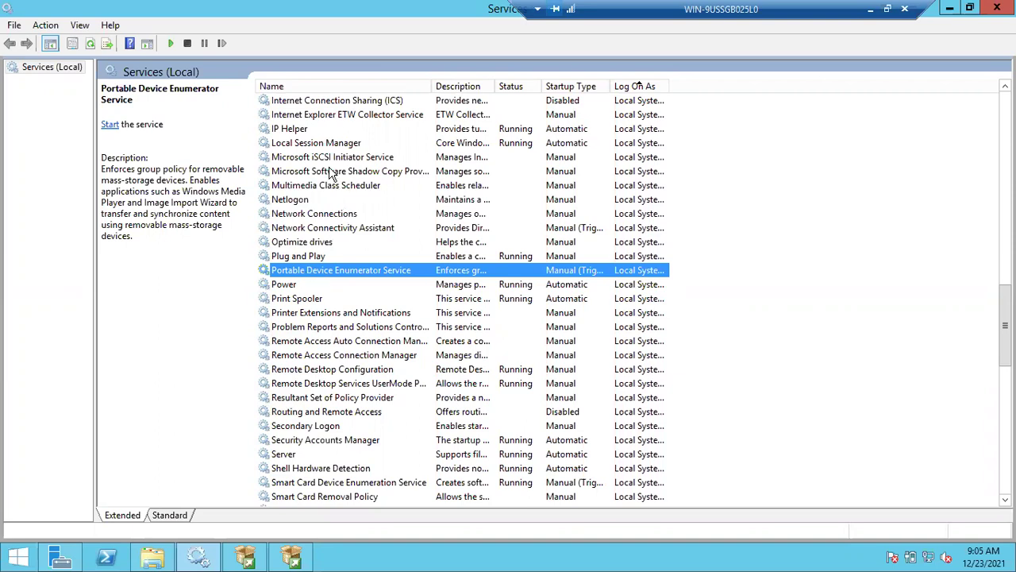
Close and reopen the Services console, and widen its Log On As column
left_click(997, 10)
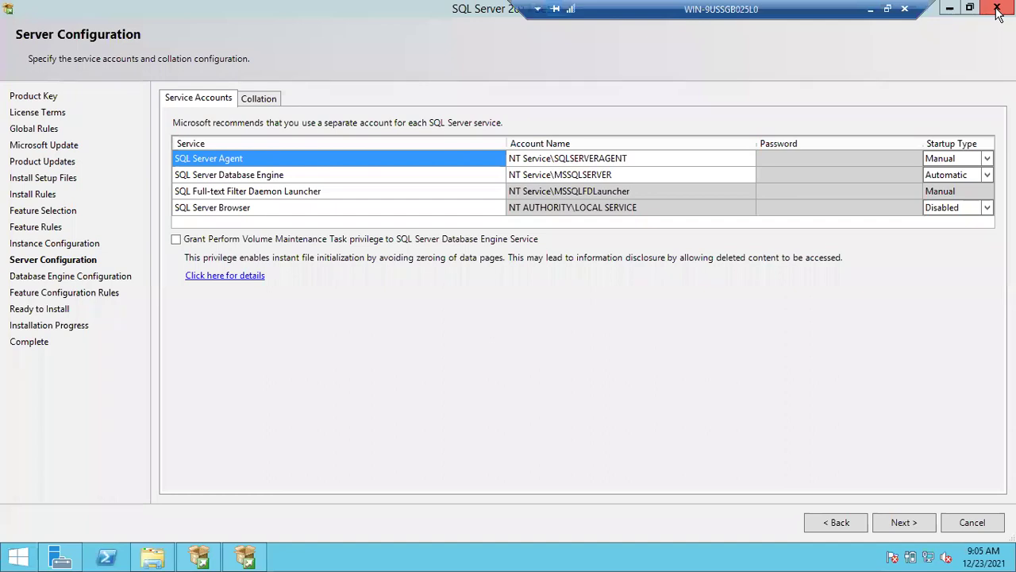
key("super+r")
type("service")
key("Down")
key("Return")
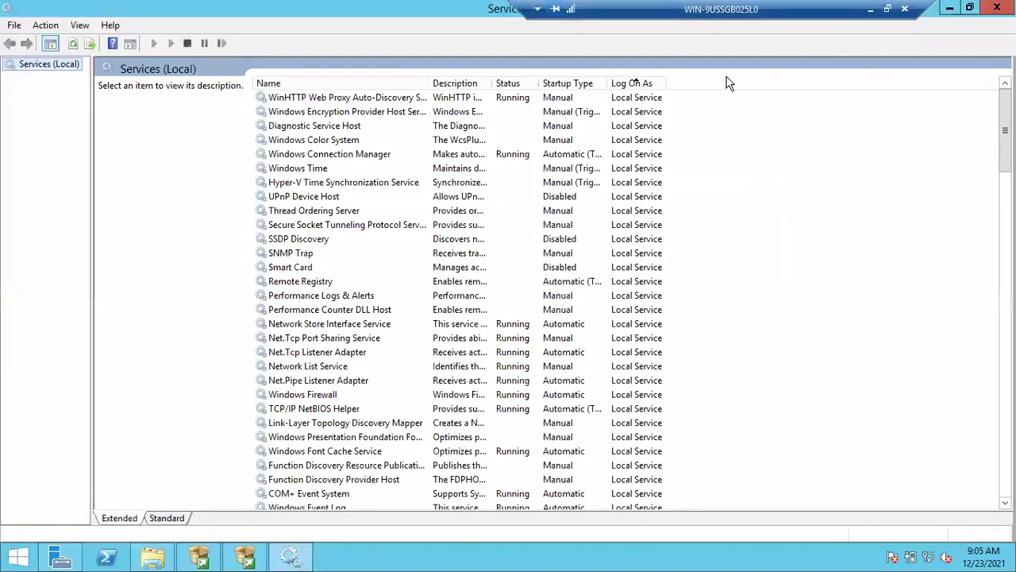
left_click(312, 225)
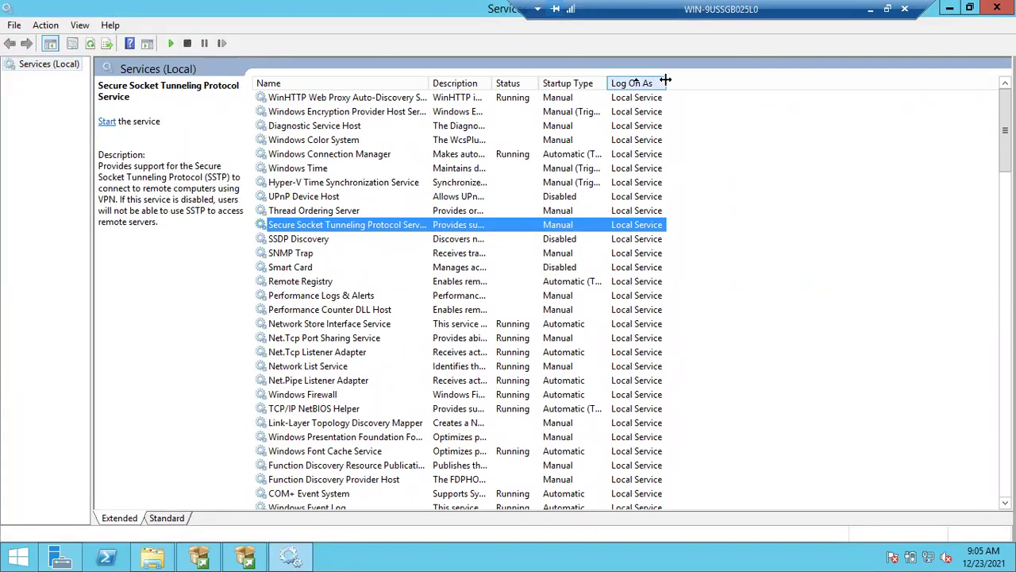
left_click_drag(666, 80, 705, 80)
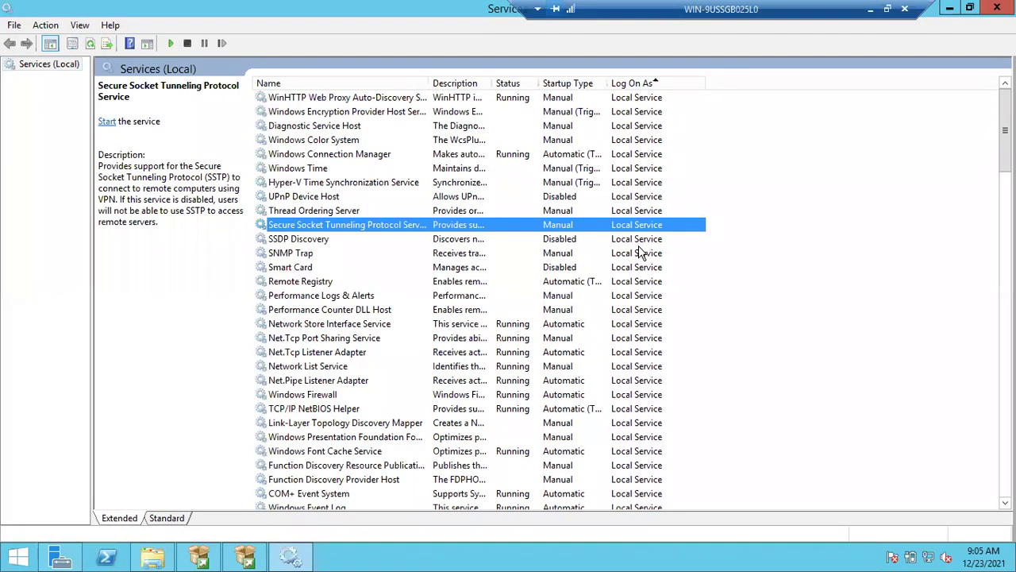
left_click(298, 255)
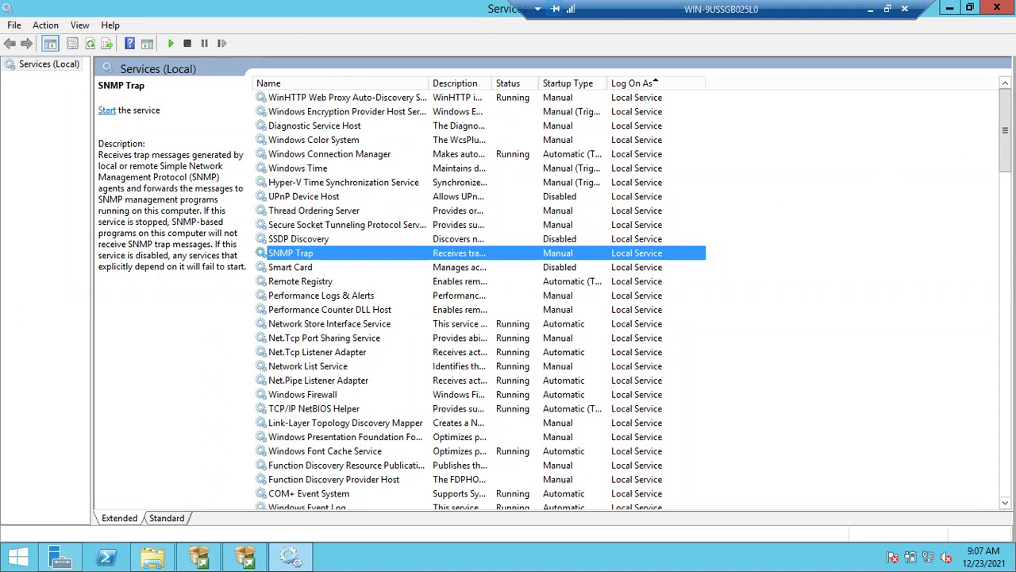
Examine which Windows services log on as Local Service, Local System and Network Service
scroll(476, 302, "down", 18)
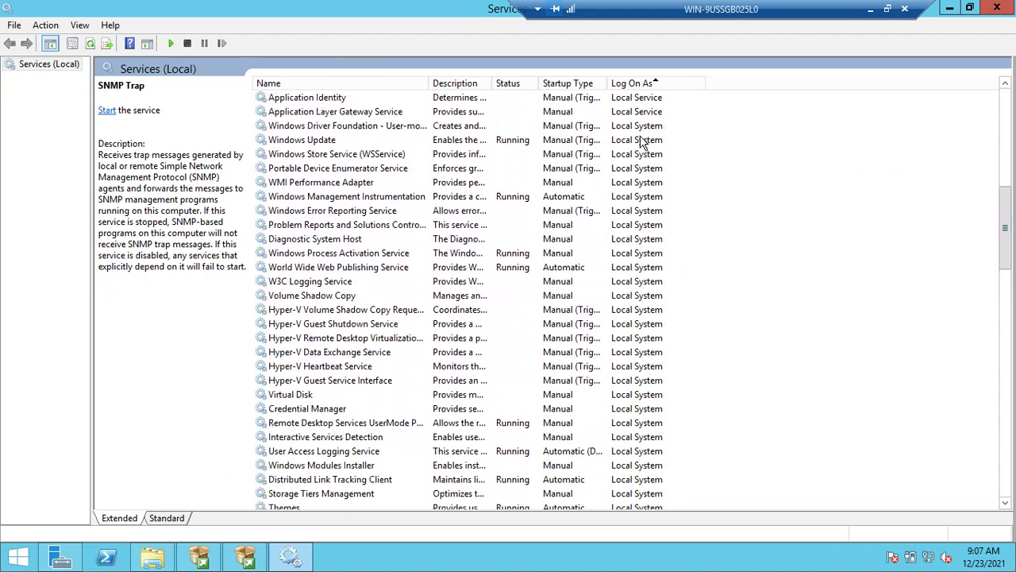
left_click(642, 115)
left_click(643, 152)
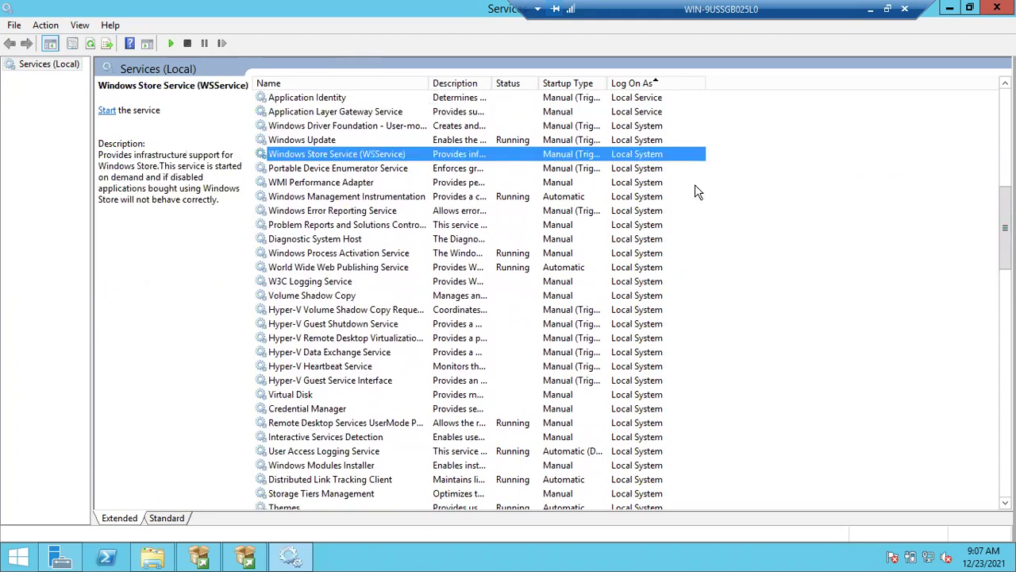
left_click_drag(1004, 229, 1005, 444)
left_click(652, 378)
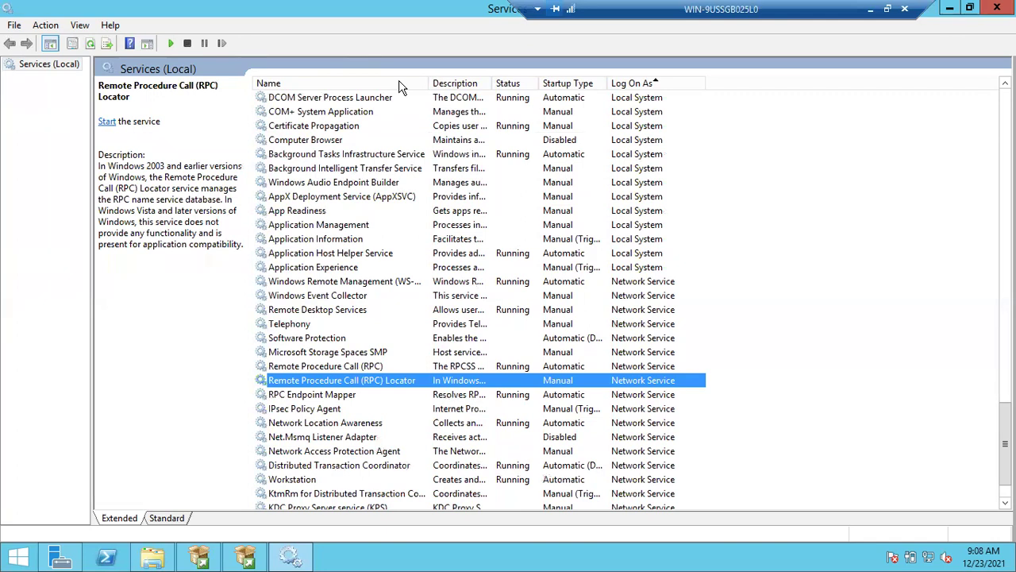
left_click(628, 168)
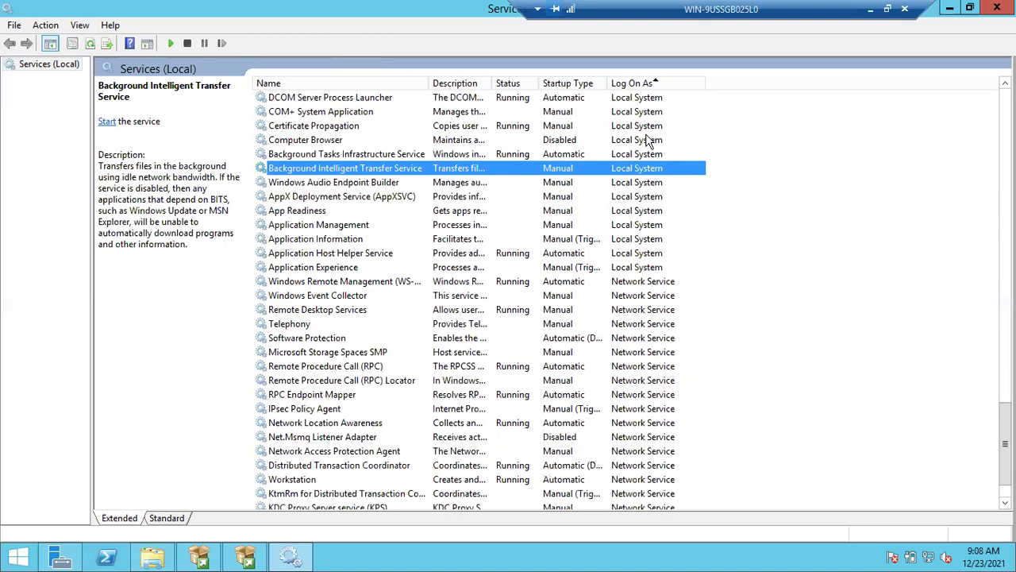
left_click(648, 140)
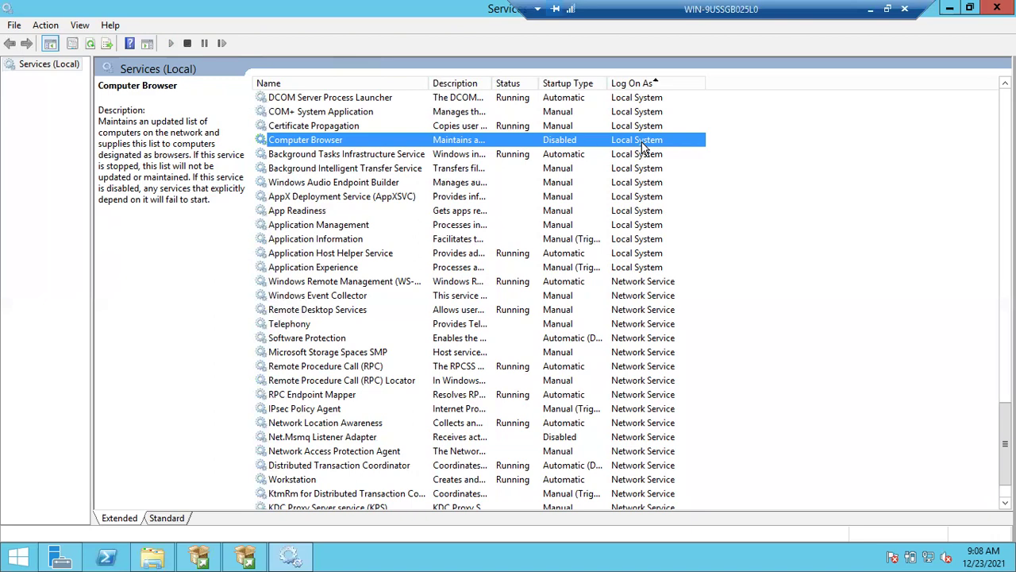
left_click(644, 309)
scroll(644, 310, "up", 10)
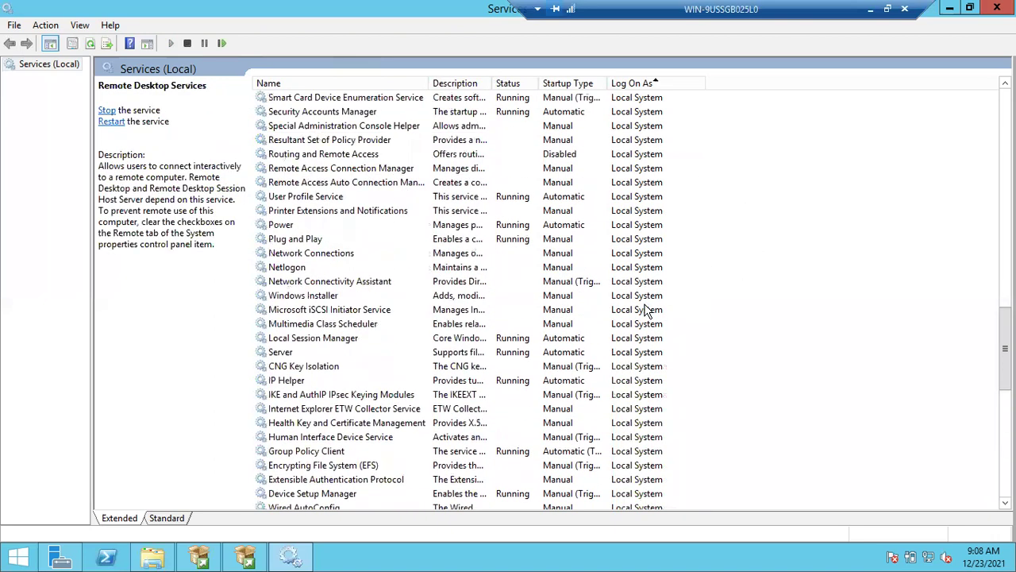
scroll(644, 310, "up", 10)
left_click(629, 213)
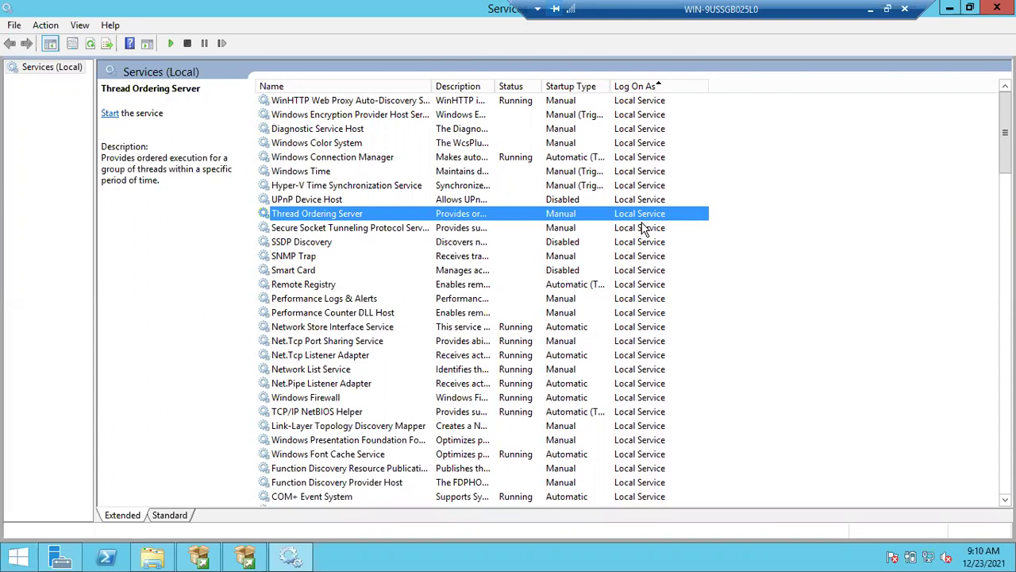
left_click(649, 171)
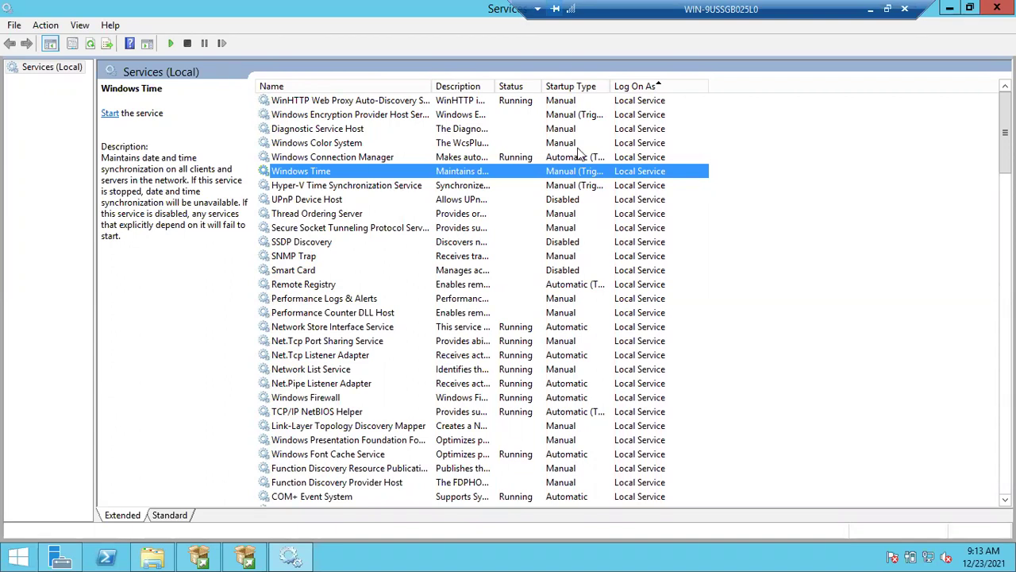
Return to SQL Server Setup and examine the account names assigned to SQL Server Agent and the Database Engine
left_click(246, 558)
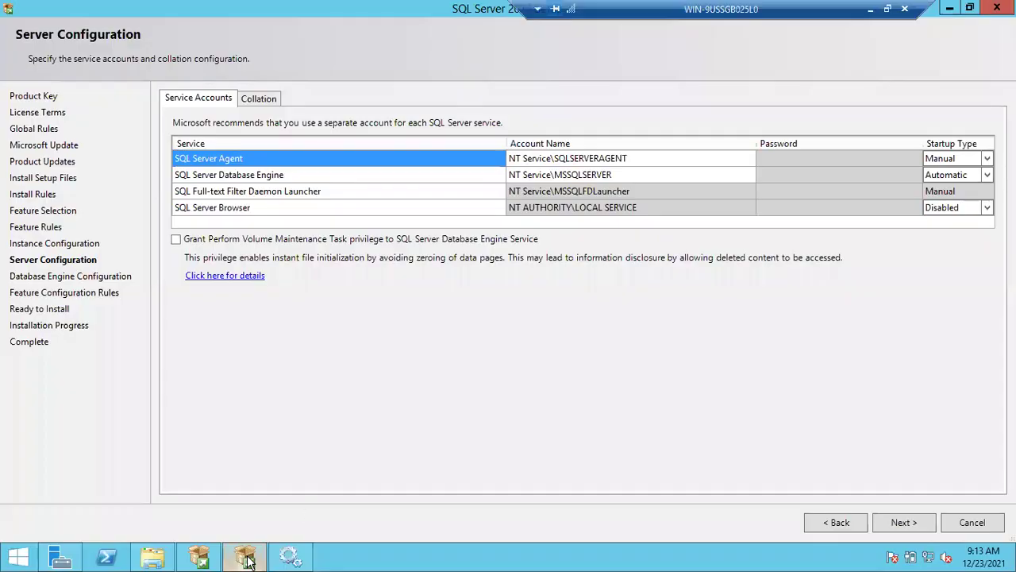
left_click(623, 174)
left_click(622, 159)
left_click(566, 178)
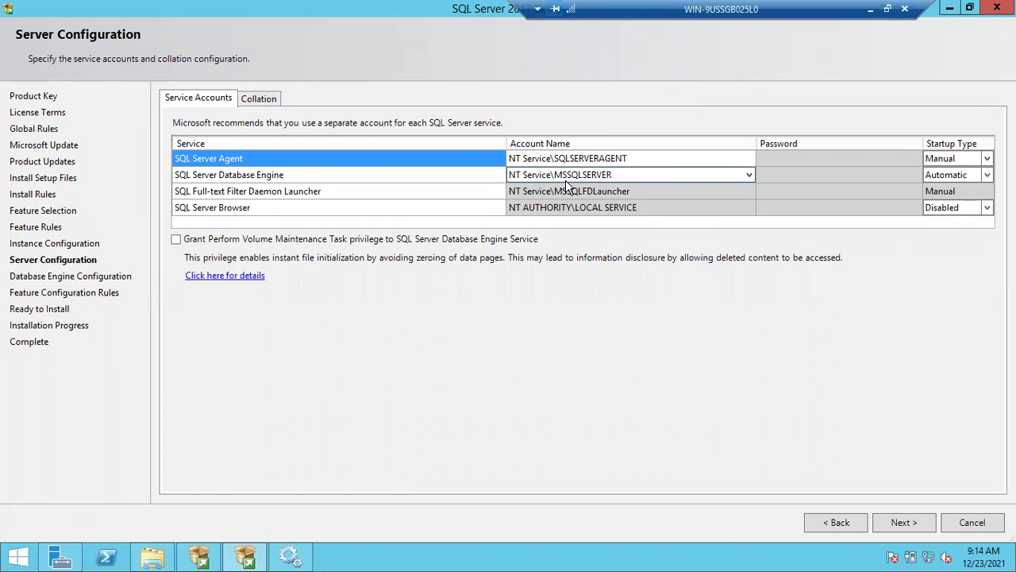
left_click(770, 180)
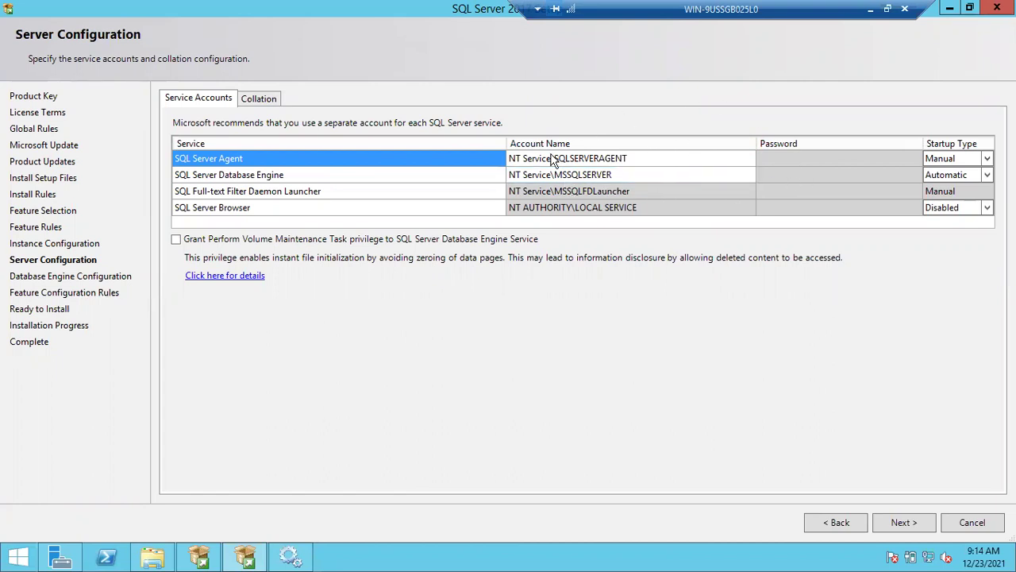
Set the SQL Server Agent service's startup type to Automatic
left_click(605, 159)
left_click(628, 159)
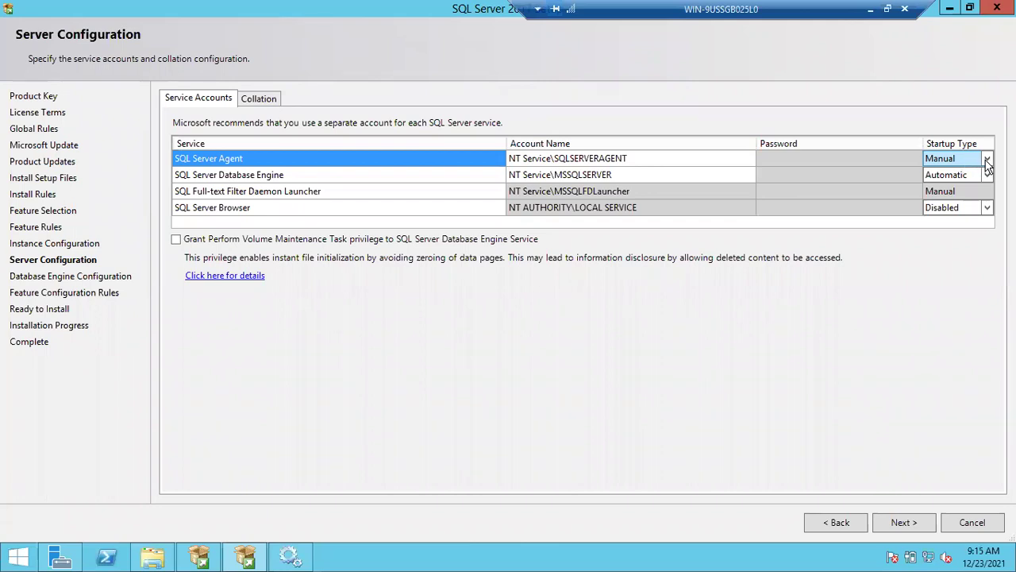
left_click(987, 158)
left_click(970, 174)
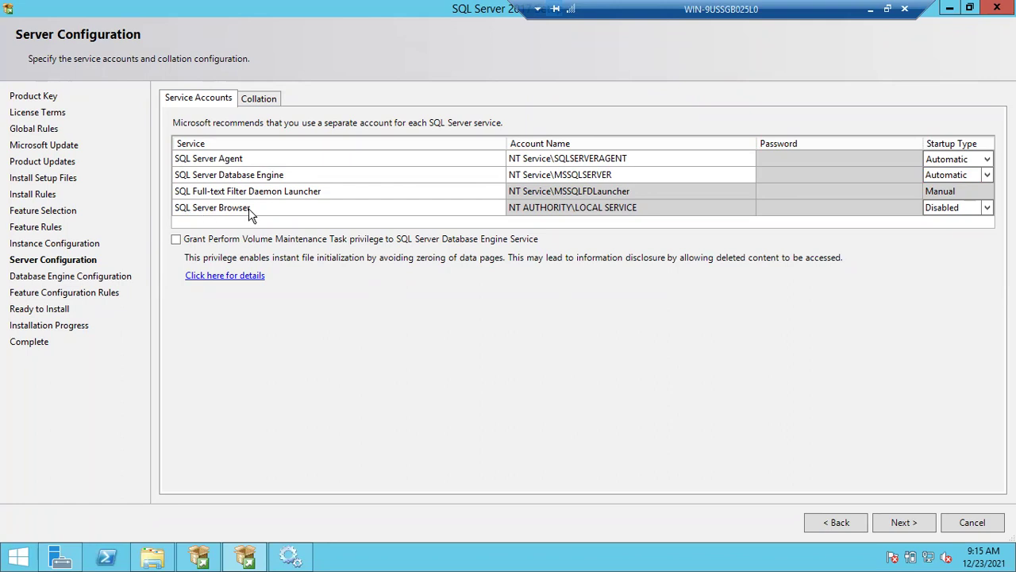
Switch to the Services console, sort the services by startup type, and compare the Automatic and Manual services
left_click(293, 553)
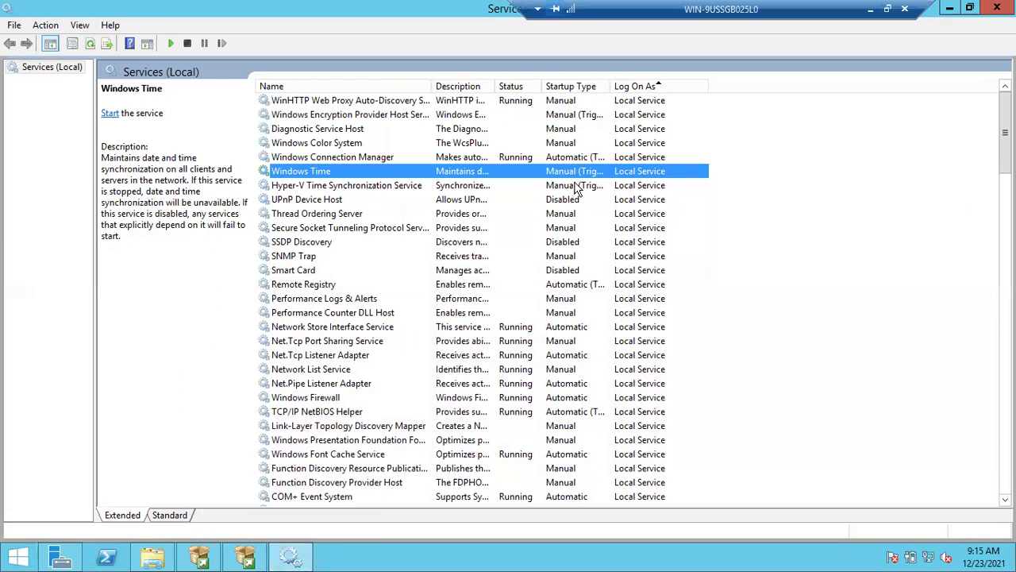
left_click(569, 88)
left_click(569, 197)
left_click(564, 227)
left_click(562, 272)
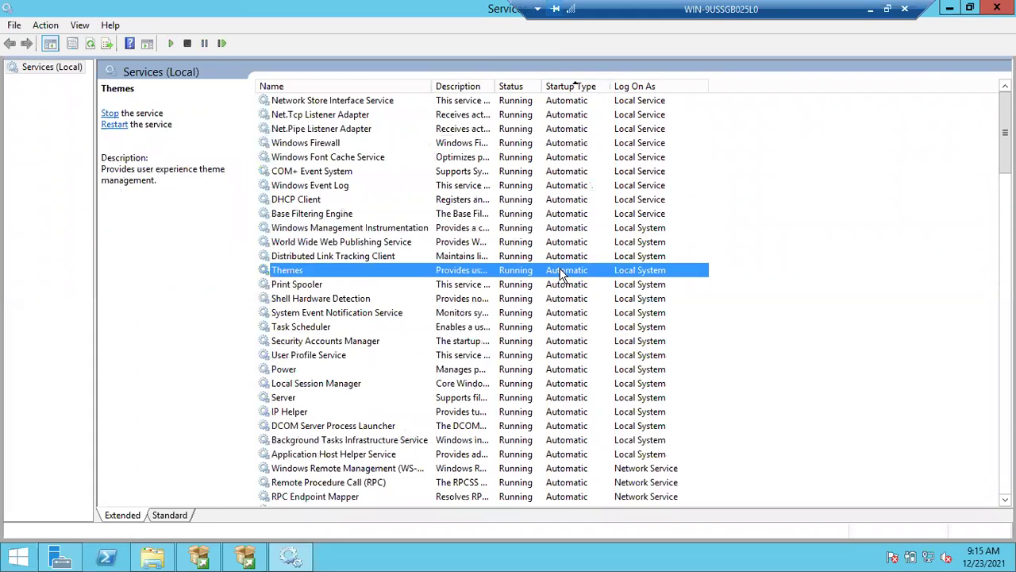
scroll(568, 330, "down", 15)
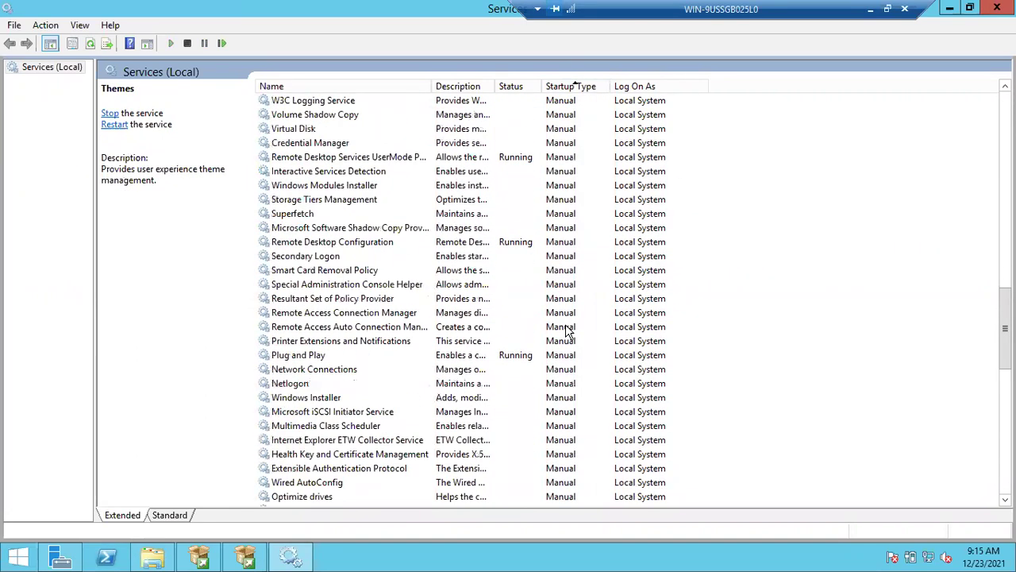
left_click(567, 329)
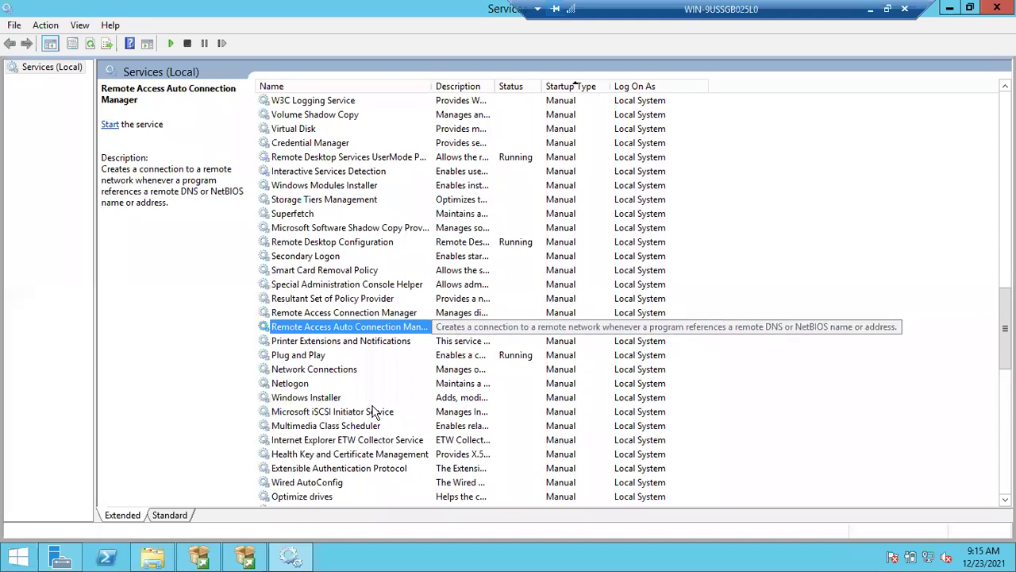
Return to SQL Server Setup and review the Database Engine collation
left_click(245, 558)
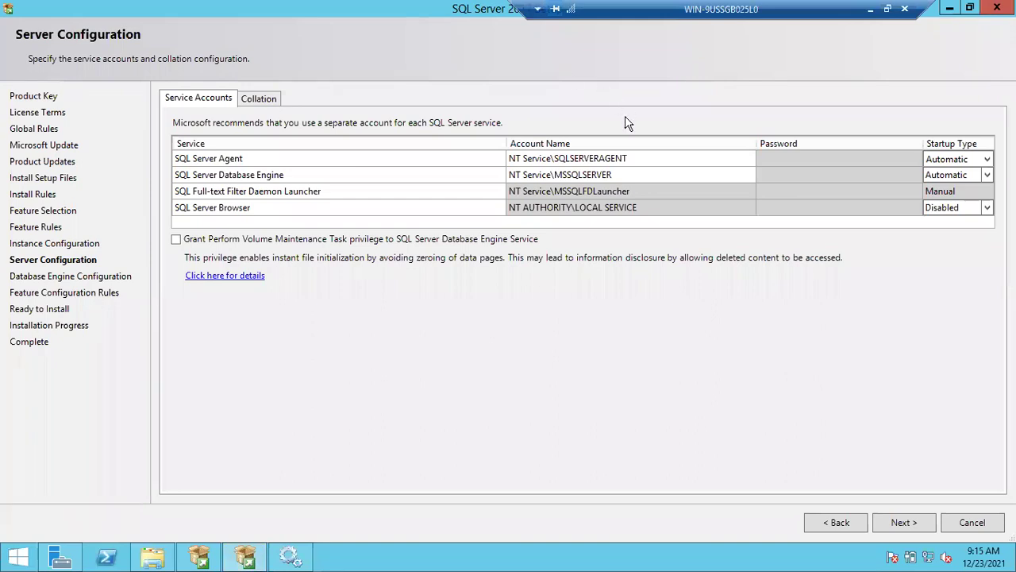
left_click(254, 98)
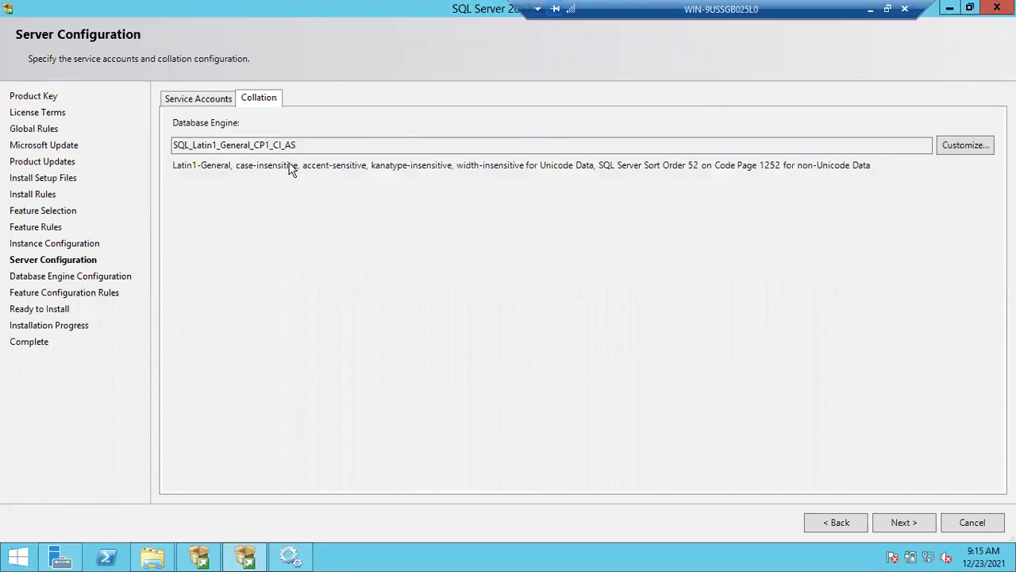
left_click_drag(296, 145, 166, 141)
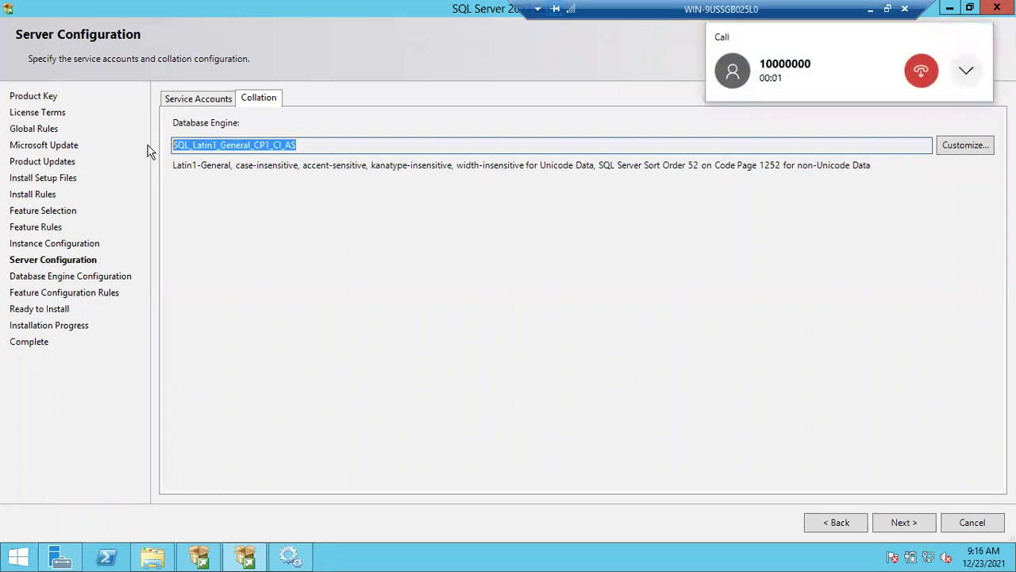
left_click(324, 144)
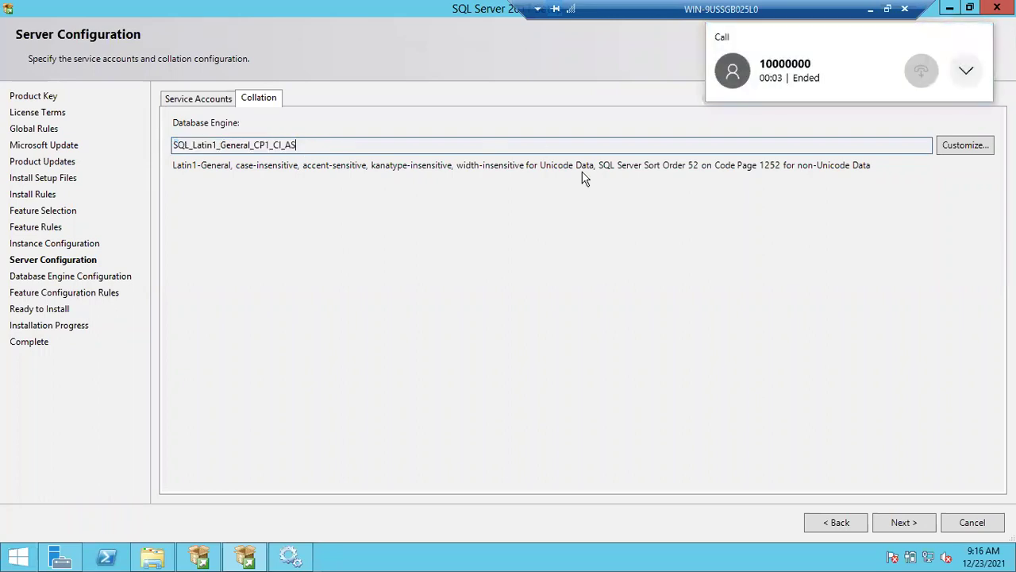
Browse the available Windows collation designators in the collation customization options, and cancel without changing the collation
left_click(958, 148)
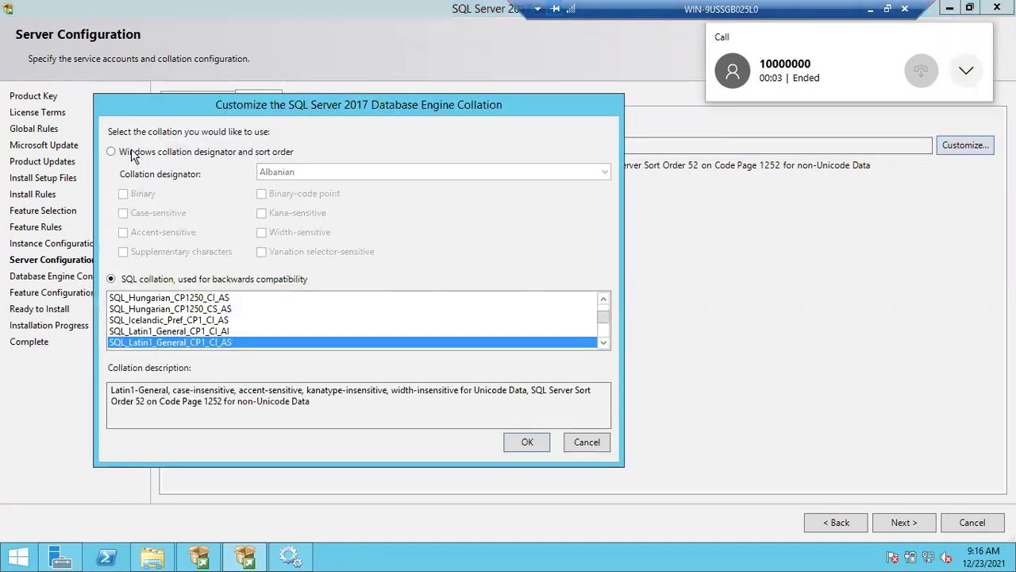
left_click(133, 154)
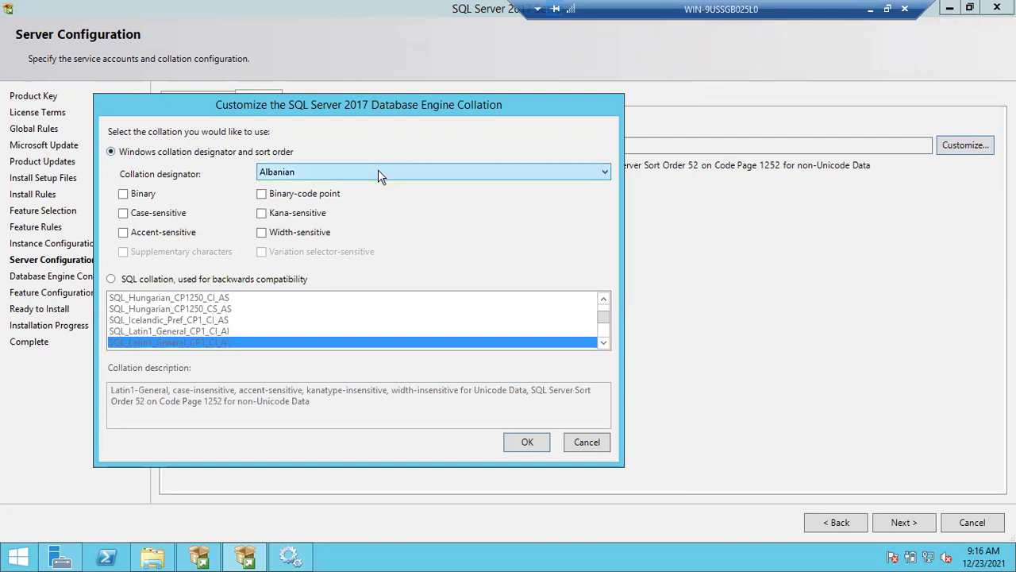
left_click(378, 169)
scroll(340, 309, "down", 9)
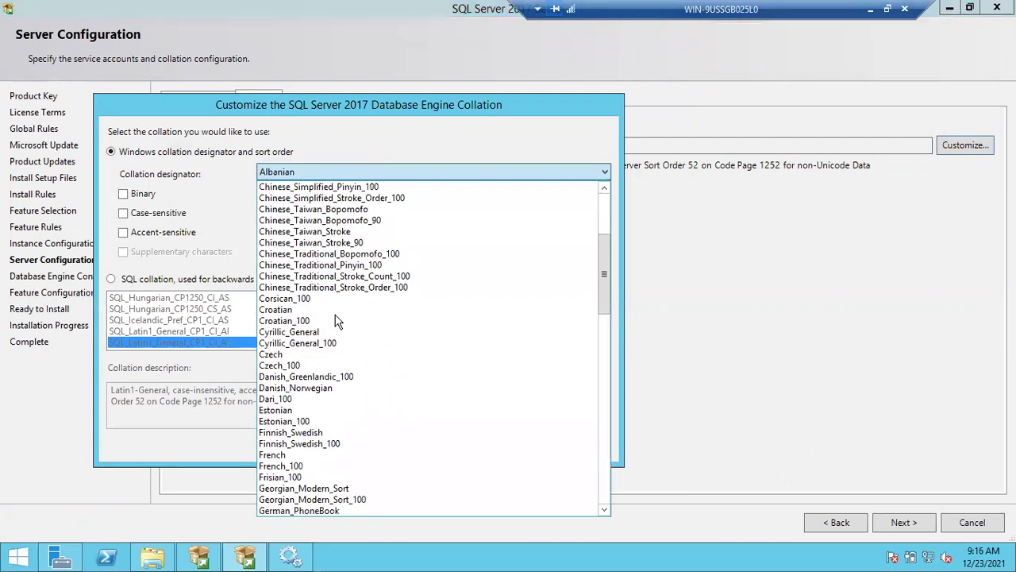
scroll(336, 320, "down", 12)
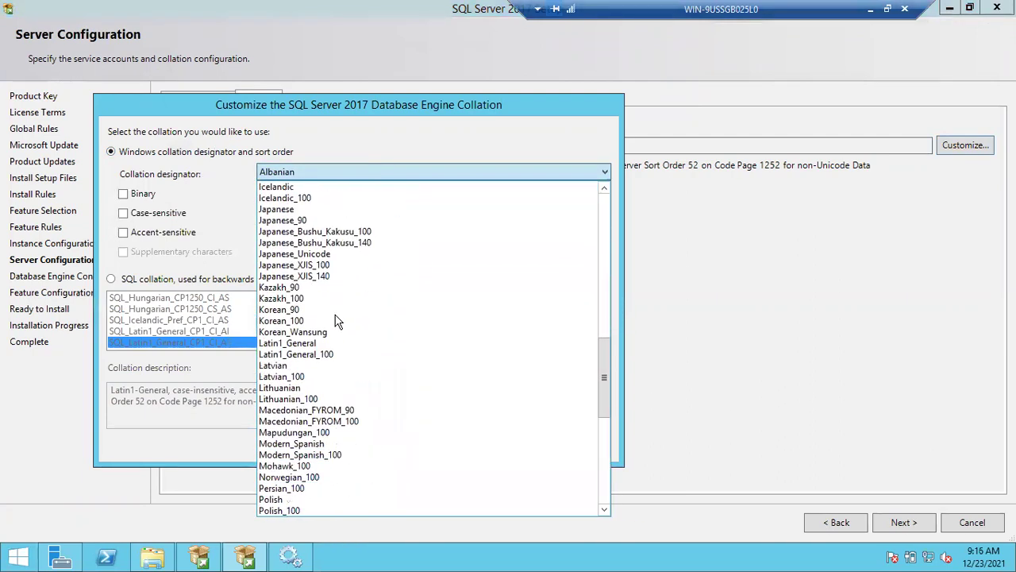
scroll(336, 320, "down", 8)
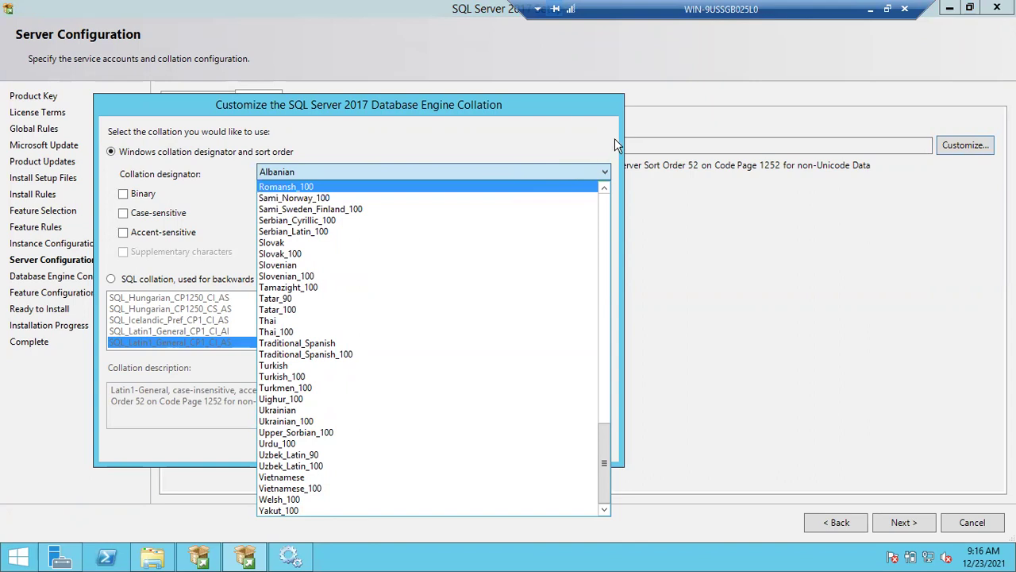
left_click(650, 123)
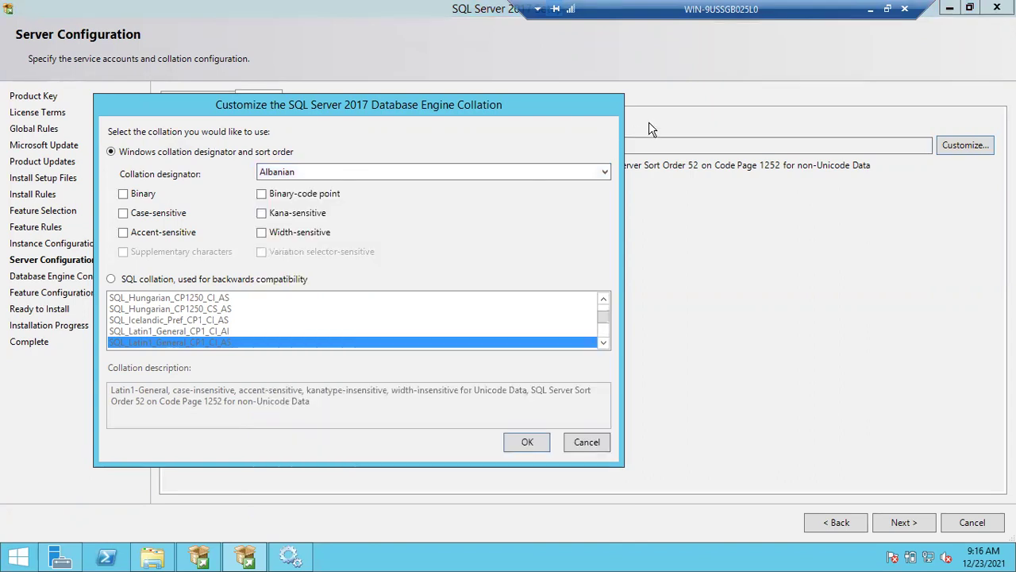
left_click(587, 445)
Examine the parts of the collation name SQL_Latin1_General_CP1_CI_AS, including its code page, case and accent suffixes
left_click_drag(316, 146, 132, 130)
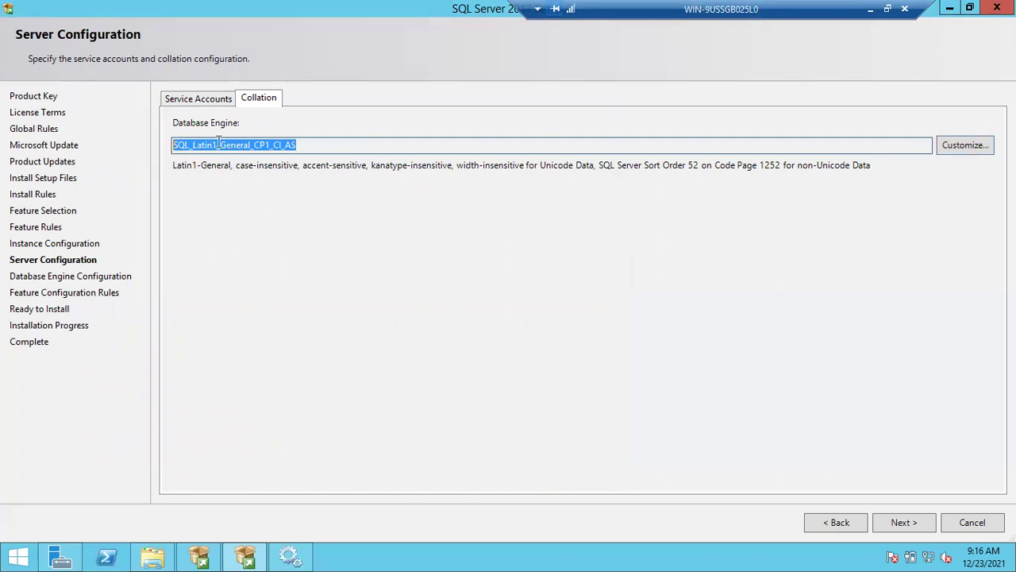
left_click(256, 144)
double_click(266, 145)
left_click_drag(273, 144, 299, 146)
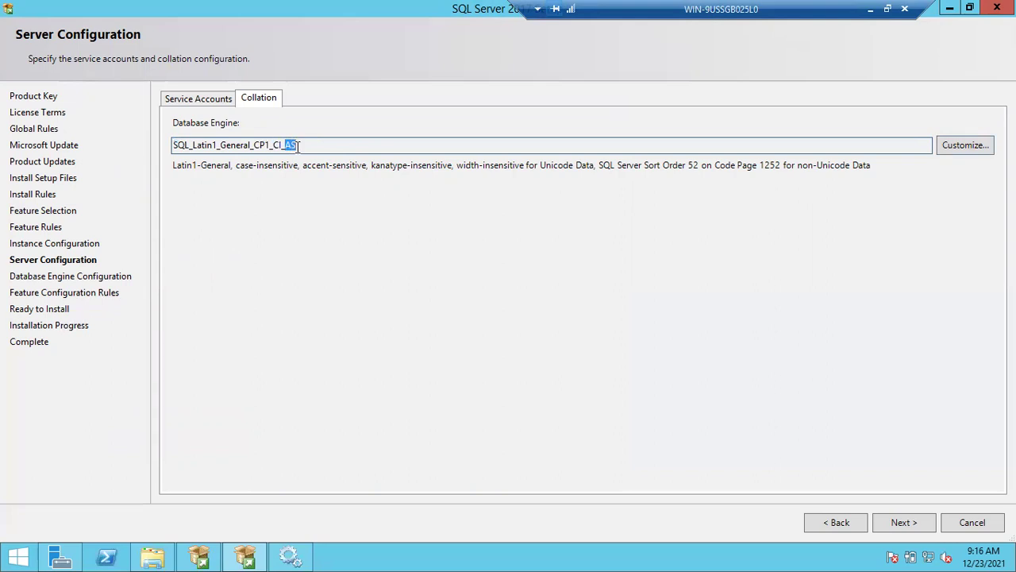
left_click(299, 145)
left_click_drag(299, 145, 158, 151)
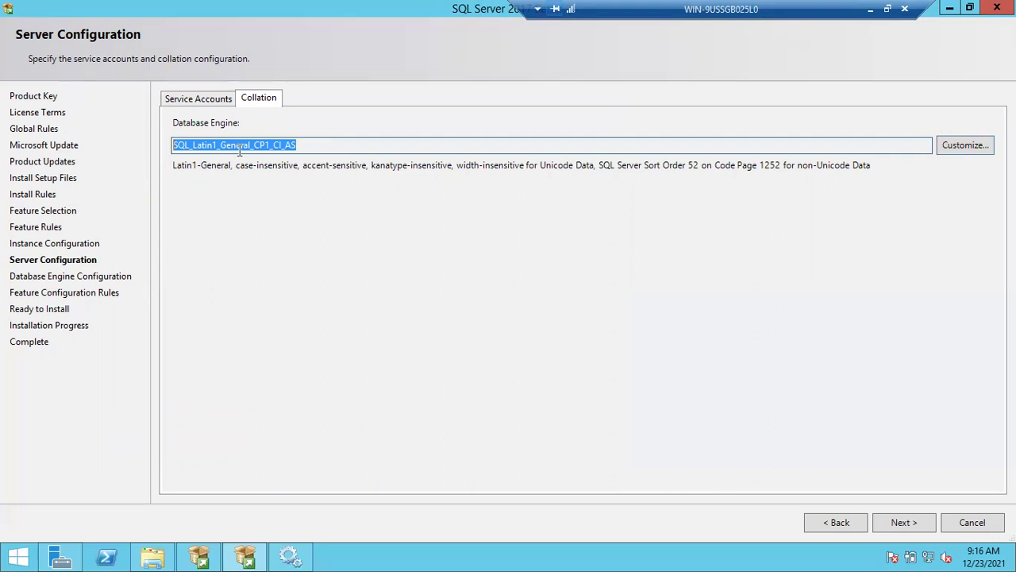
left_click(325, 147)
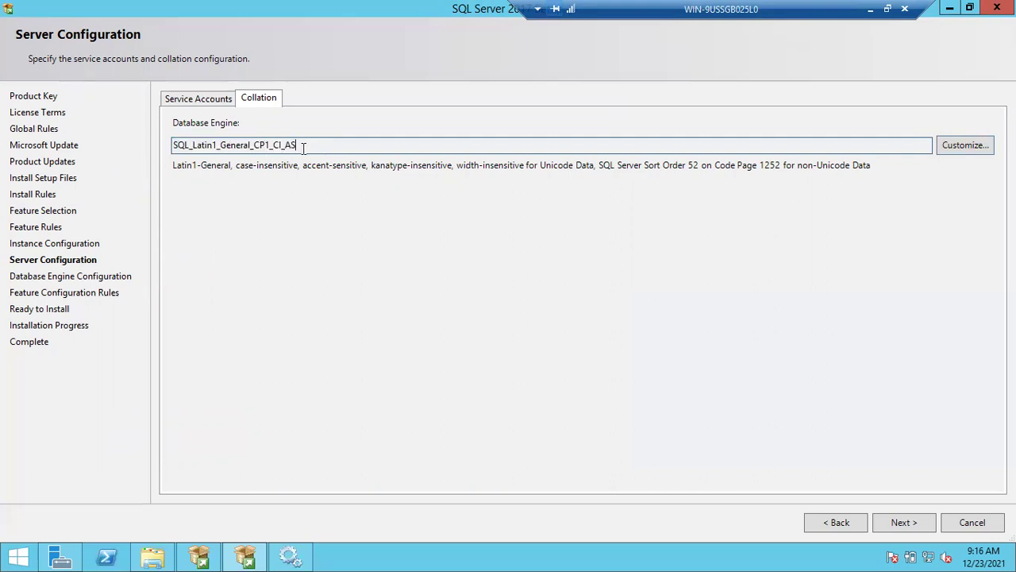
left_click_drag(301, 148, 161, 151)
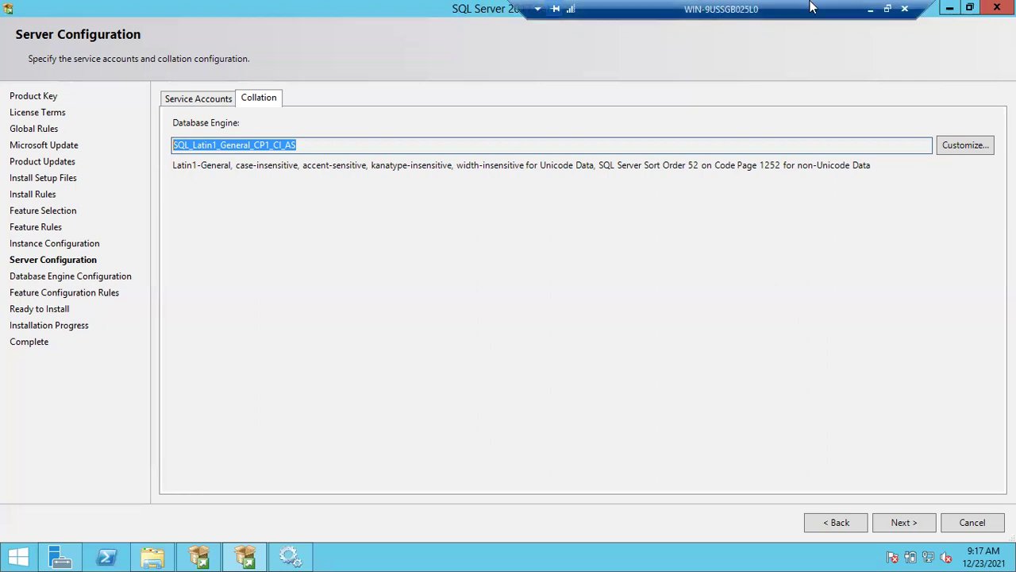
Minimize the remote session and replace the Notepad text with the lines "Build Sheet", "Name" and "collation settings"
left_click(872, 10)
left_click(422, 368)
key("ctrl+a")
type("Build Sheet")
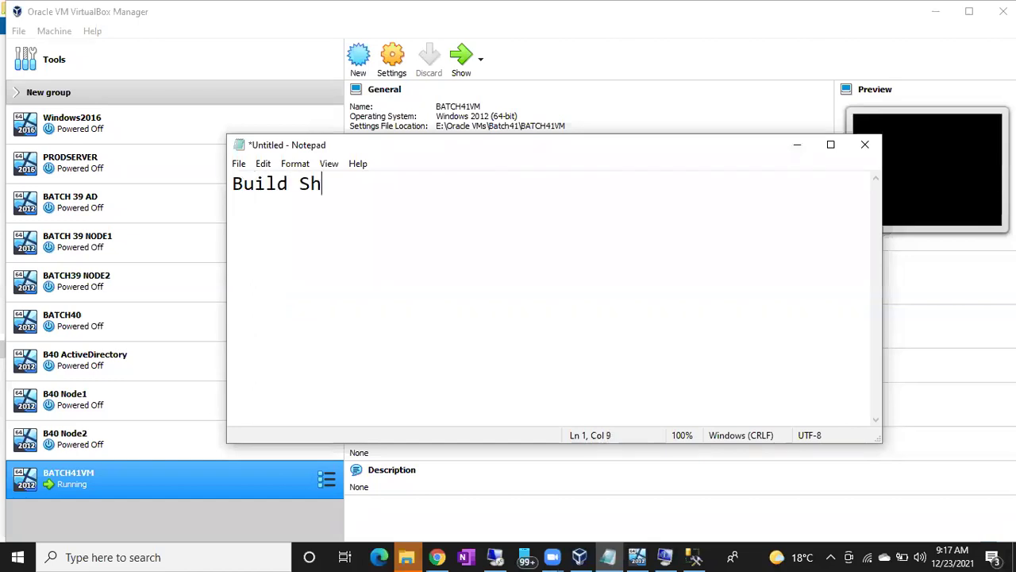
key("Return")
type("Name")
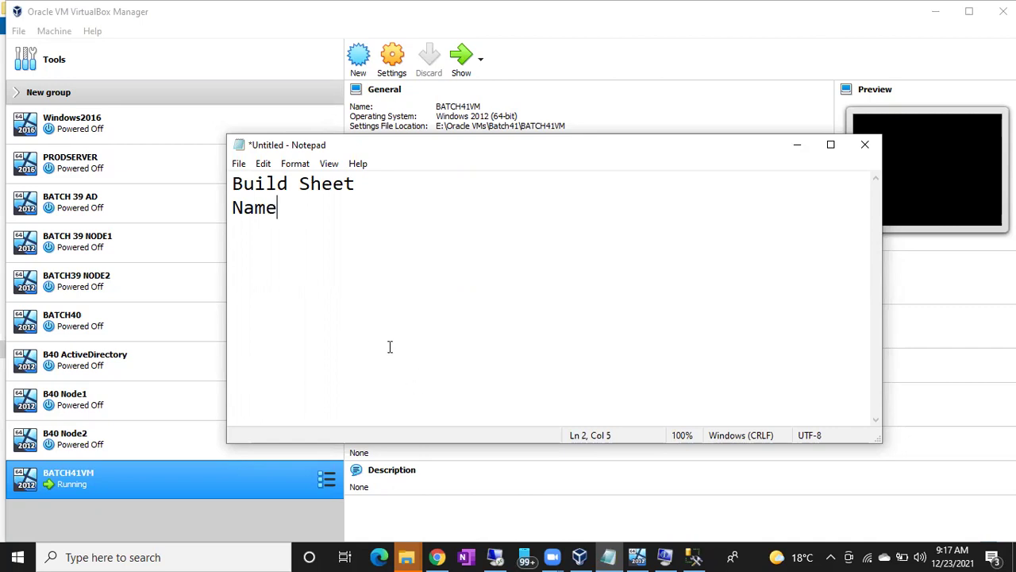
key("Return")
type("collation settings")
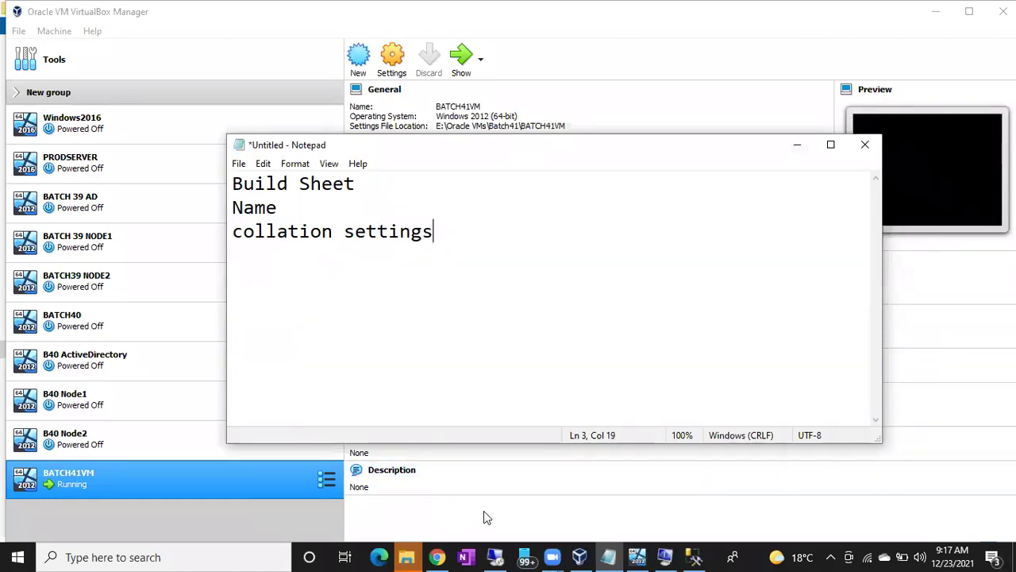
Return to the remote session, keep the SQL_Latin1_General_CP1_CI_AS collation, and proceed to Database Engine Configuration
left_click(494, 557)
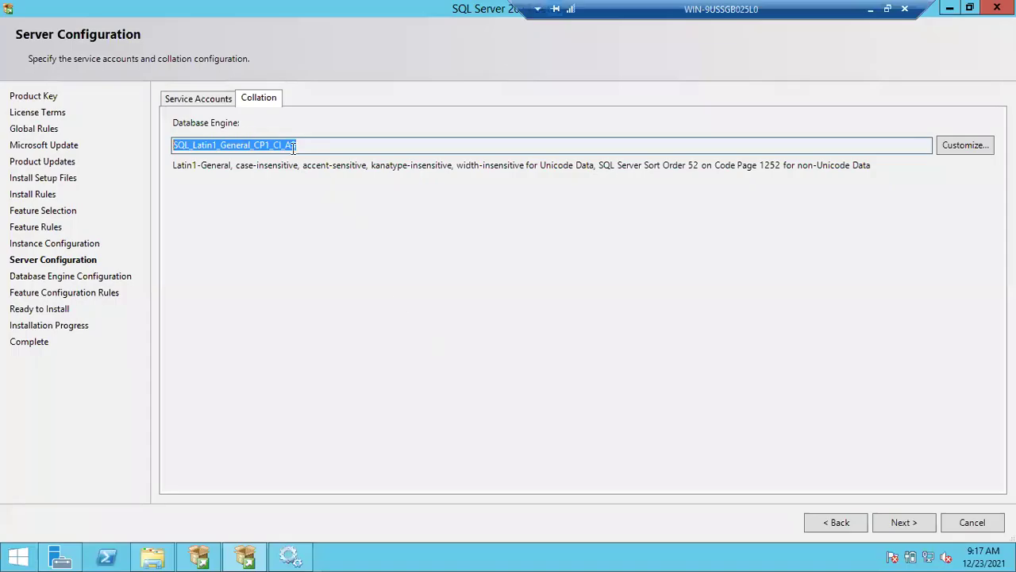
left_click(301, 147)
left_click_drag(303, 147, 153, 140)
left_click(902, 523)
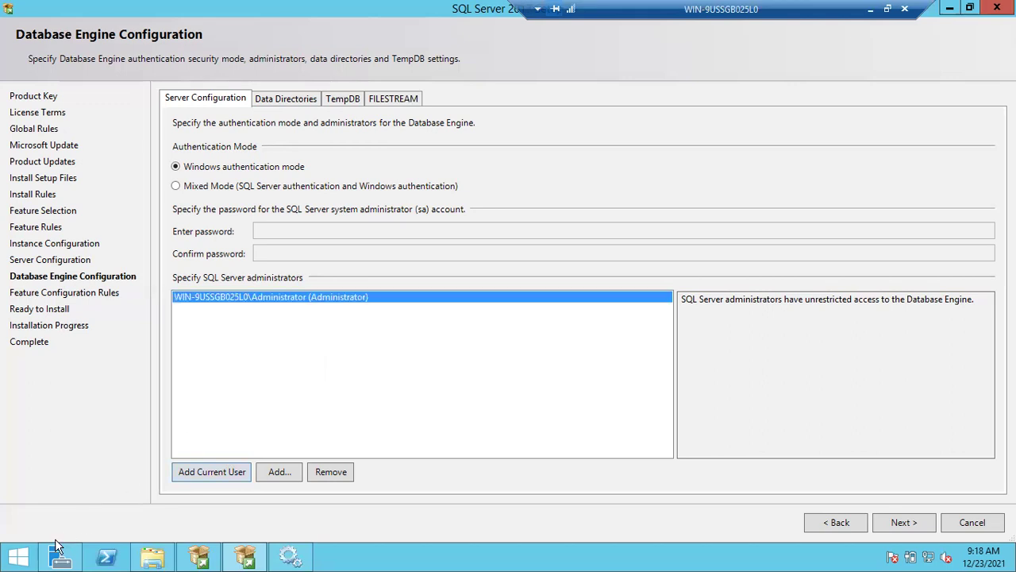
Check which account is signed in to the server, and return to SQL Server Setup
left_click(19, 555)
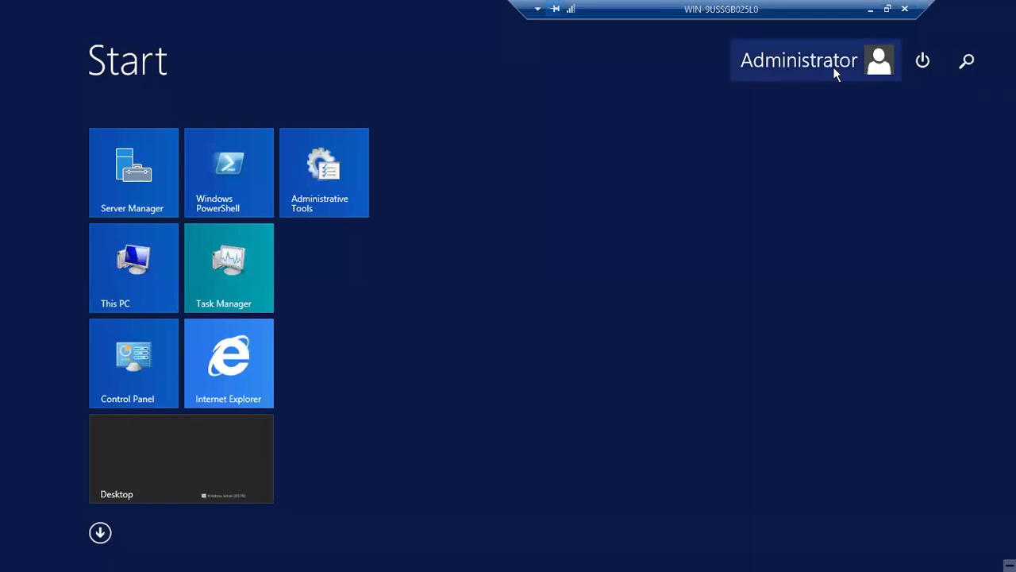
key("super")
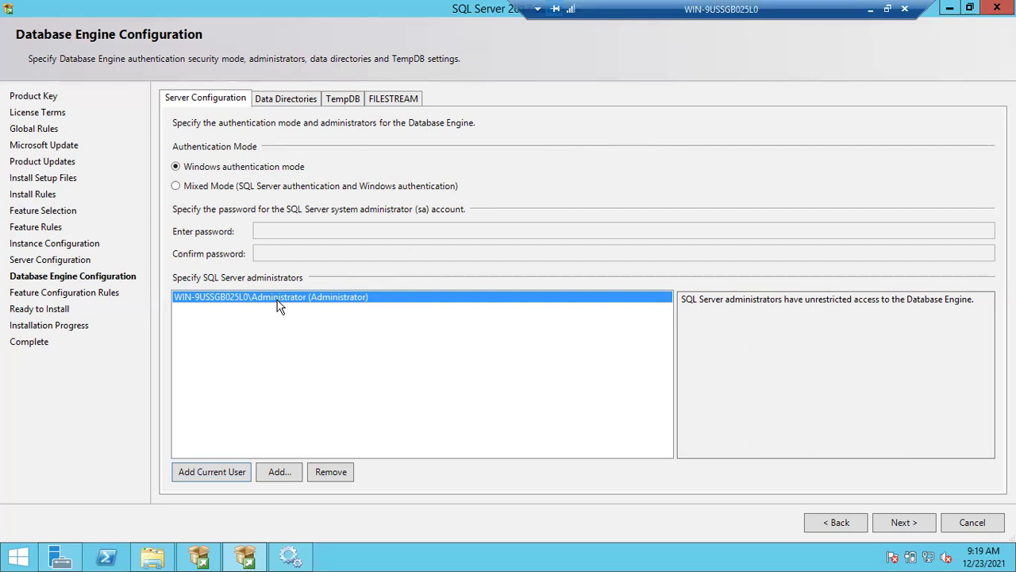
Show the Database Engine's data directories and check the server's available drives in File Explorer, minimizing it when finished
left_click(284, 98)
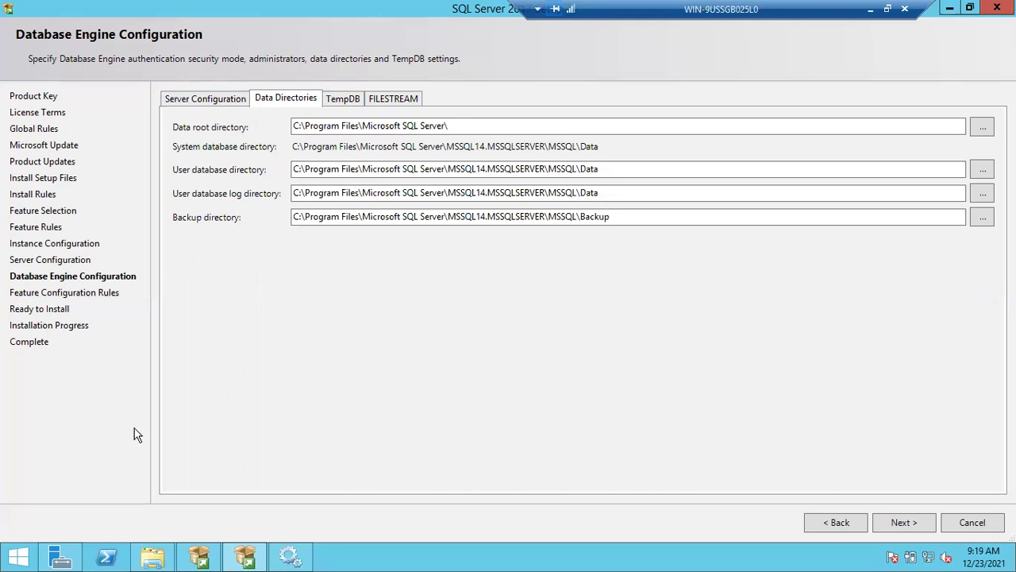
left_click(153, 556)
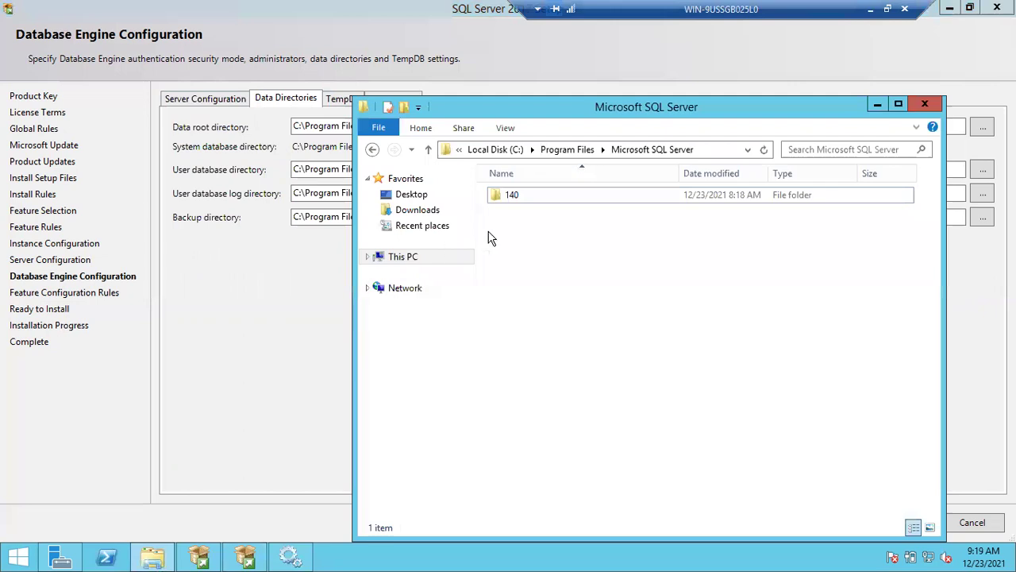
left_click(401, 258)
left_click(546, 352)
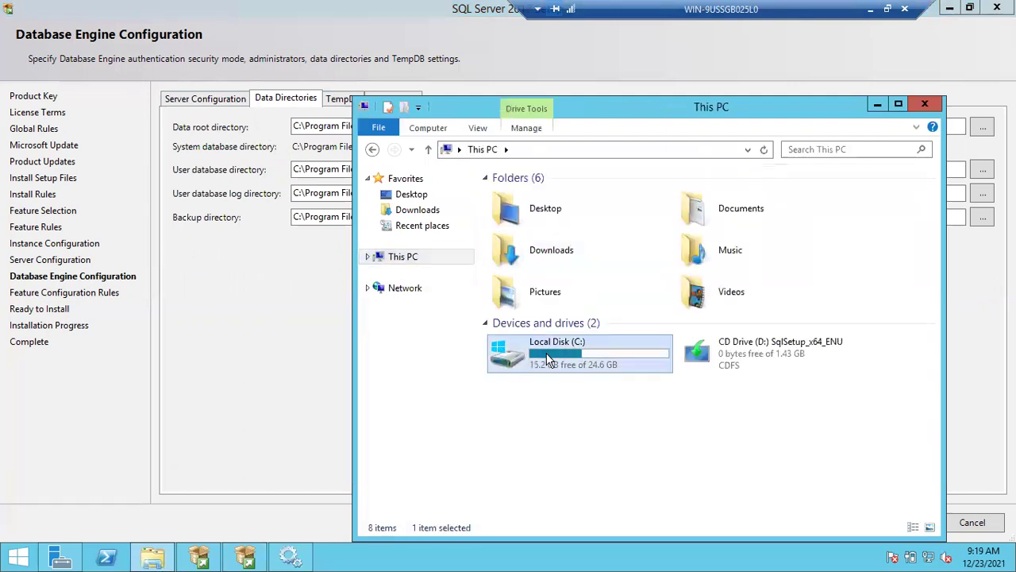
left_click(877, 104)
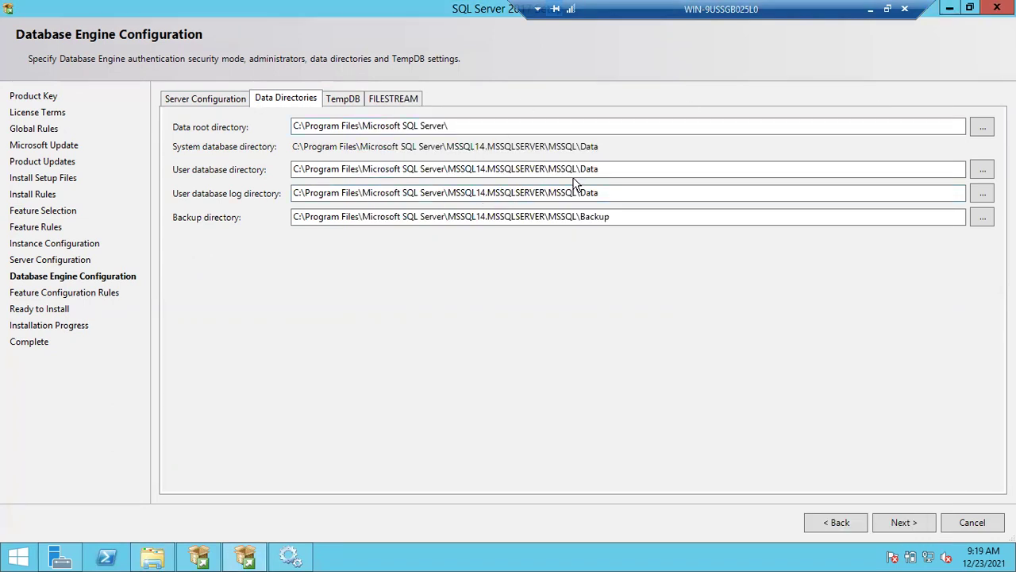
Review the TempDB and FILESTREAM settings without changes, return to the authentication settings, and proceed to Ready to Install
left_click(341, 98)
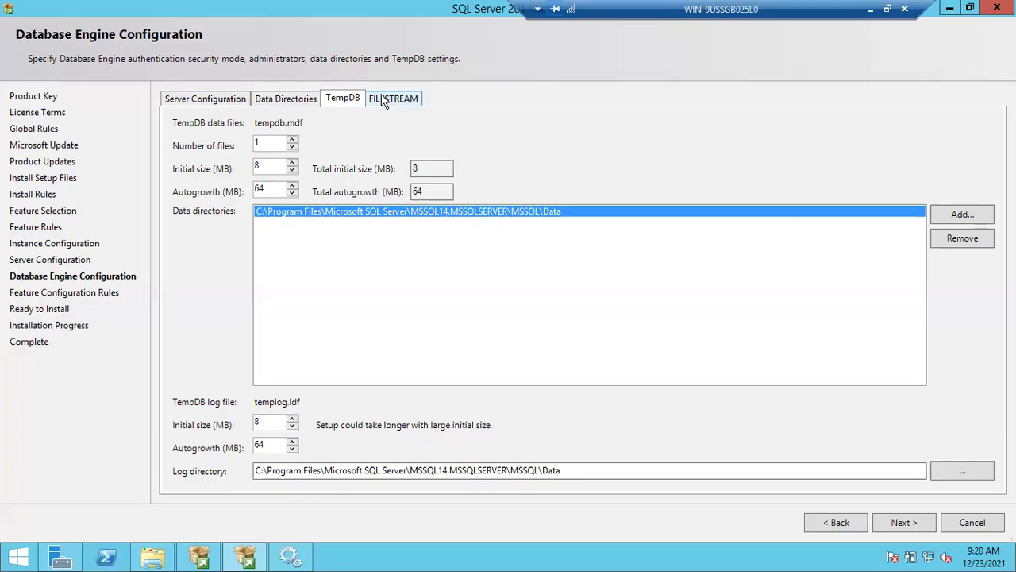
left_click(382, 100)
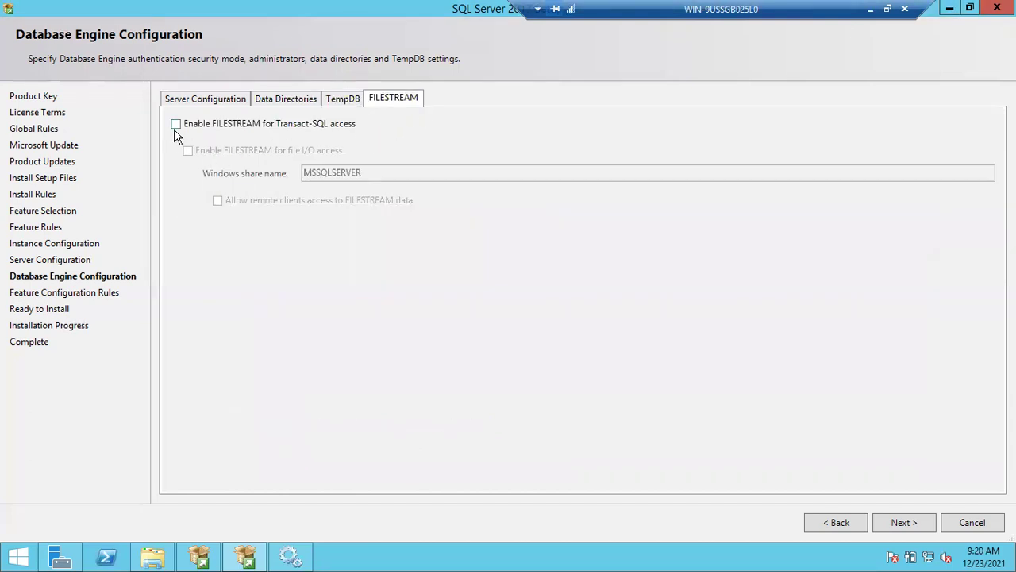
left_click(209, 101)
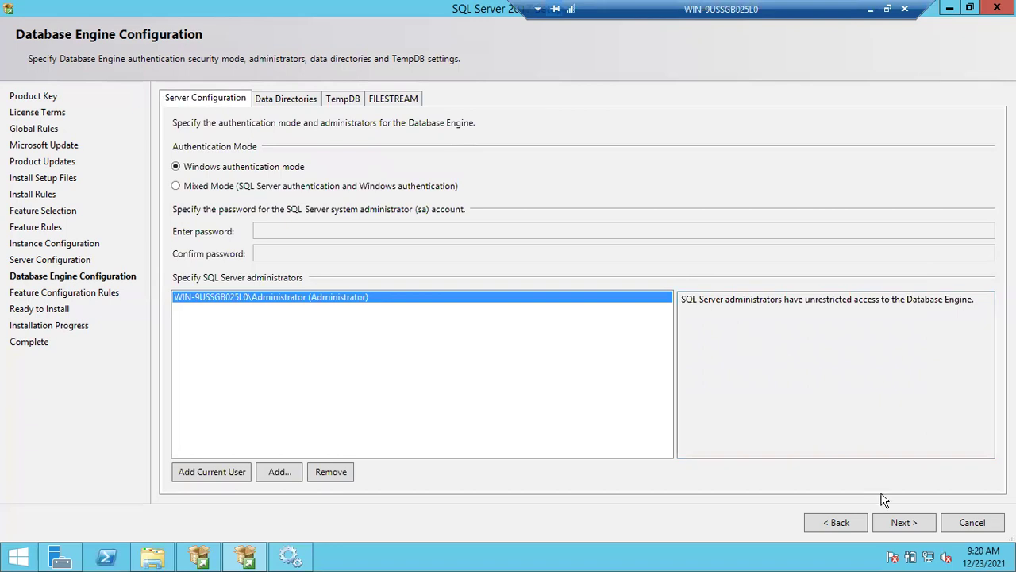
left_click(899, 522)
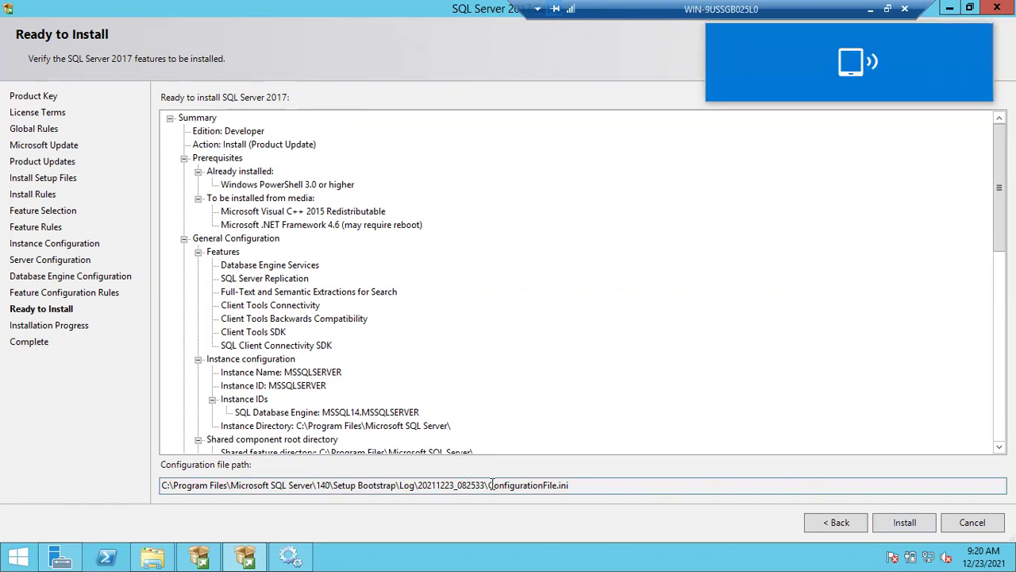
Copy the folder portion of the configuration file path, excluding ConfigurationFile.ini, and open that folder in File Explorer
left_click(586, 485)
left_click_drag(586, 485, 456, 486)
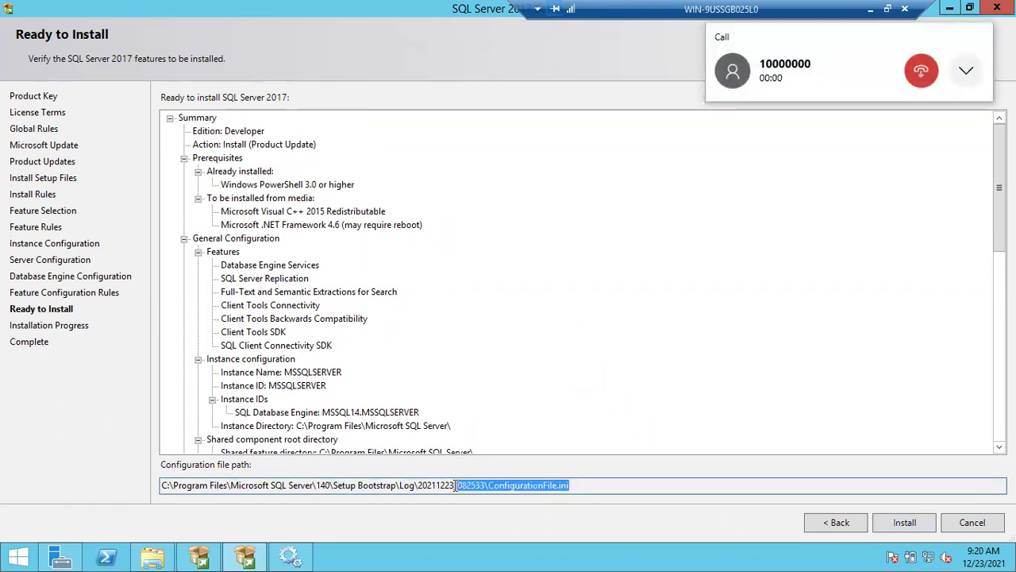
left_click(456, 485)
left_click_drag(572, 486, 147, 487)
key("ctrl+c")
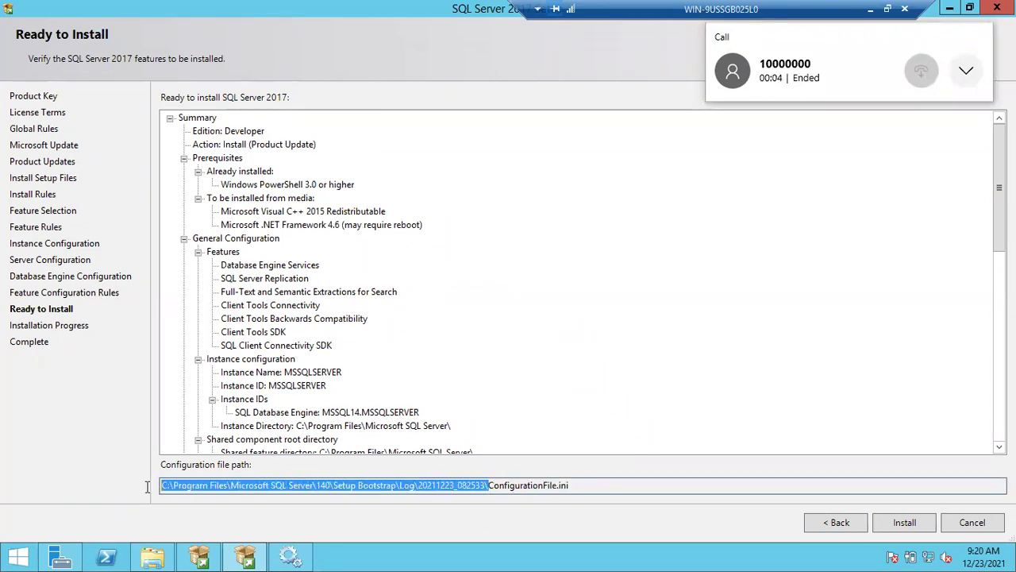
key("super+e")
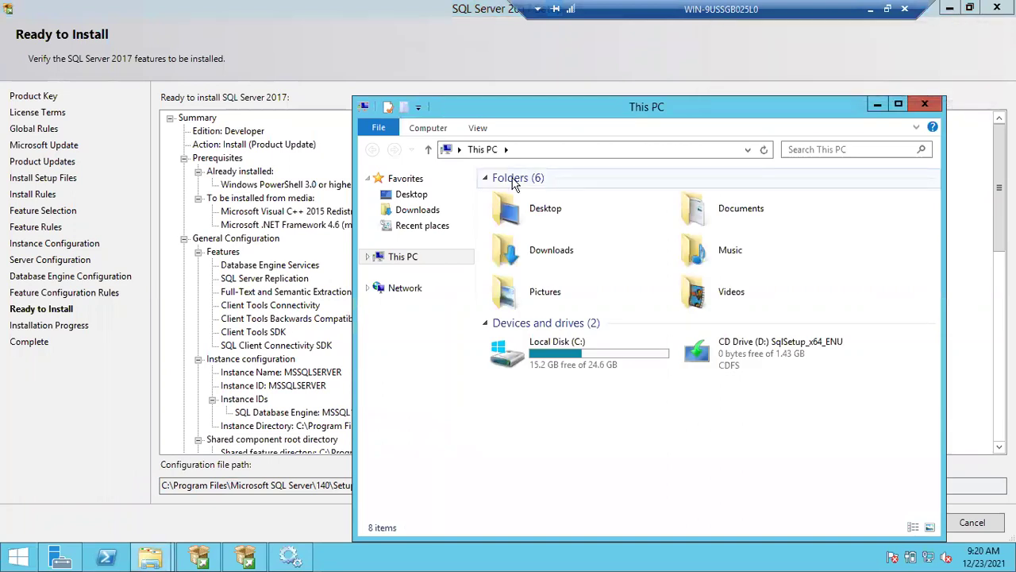
left_click(549, 149)
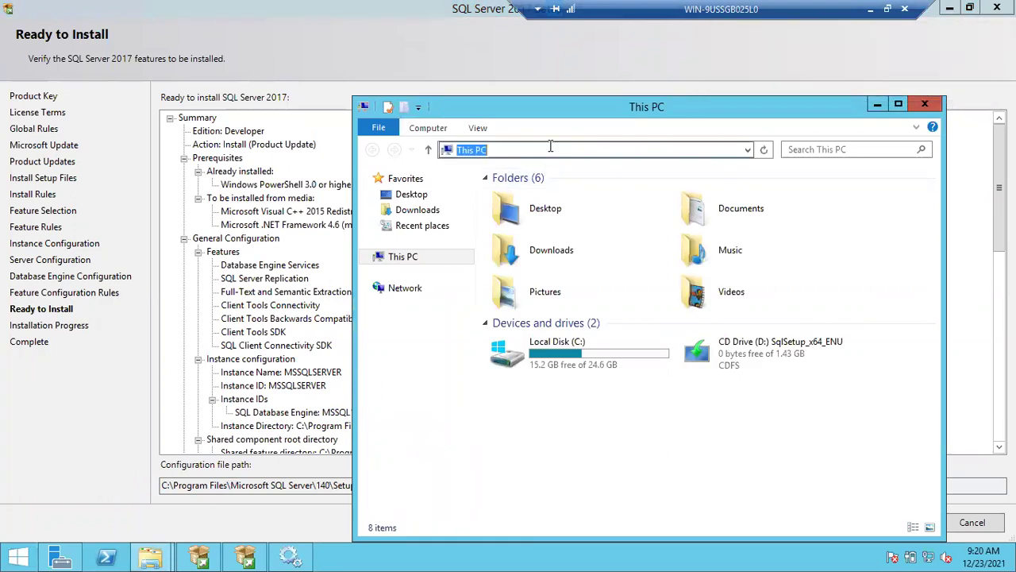
key("ctrl+v")
key("Return")
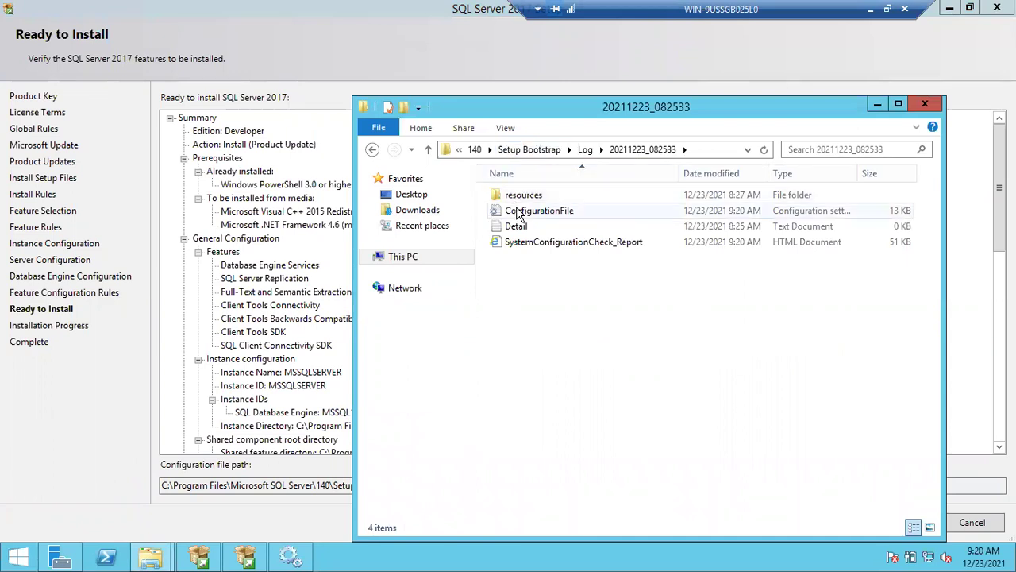
Open ConfigurationFile and examine its FEATURES, instance name and INSTANCEID entries, closing it and minimizing File Explorer when finished
double_click(517, 212)
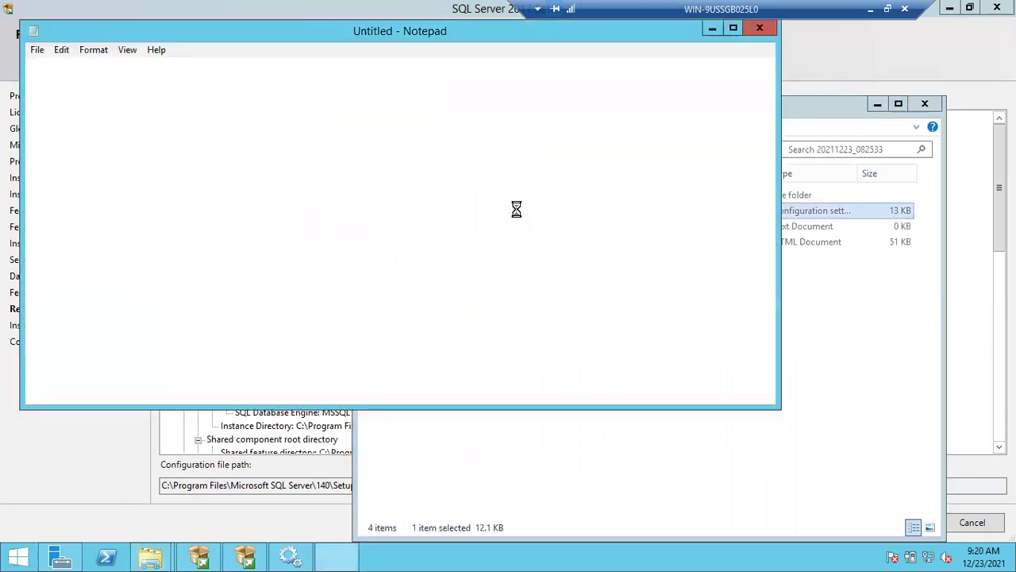
scroll(186, 252, "down", 8)
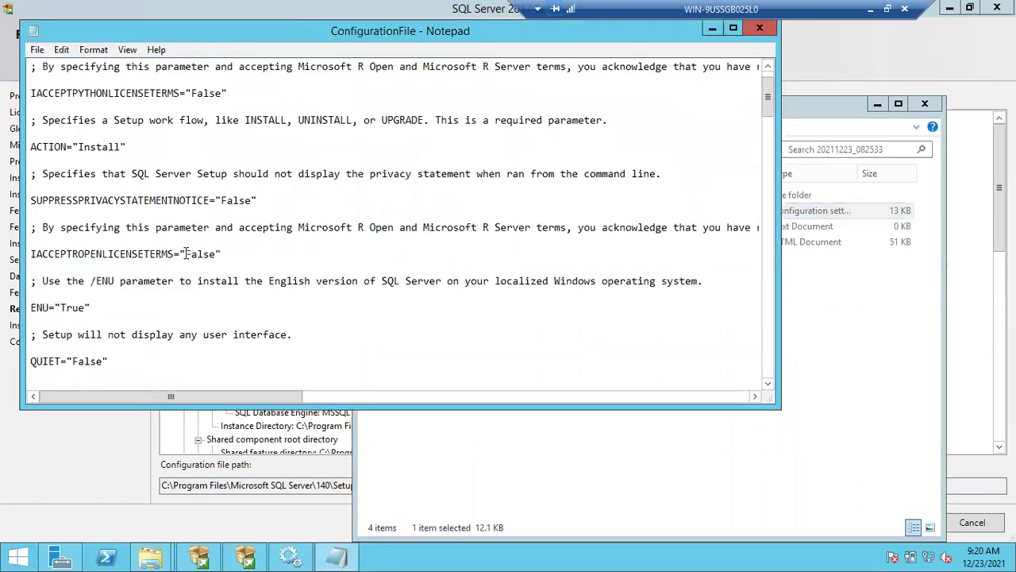
scroll(186, 253, "down", 5)
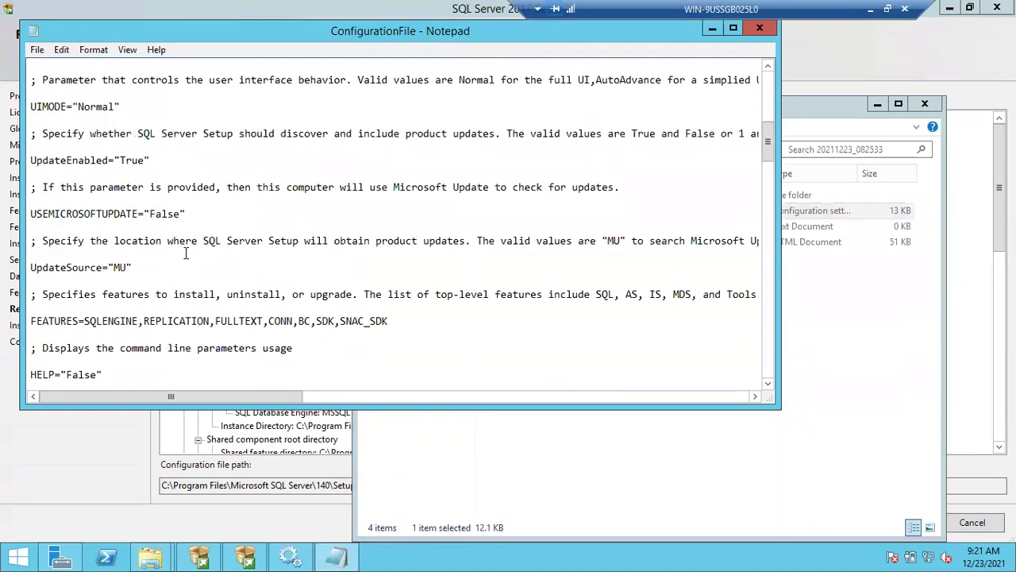
left_click_drag(90, 200, 341, 201)
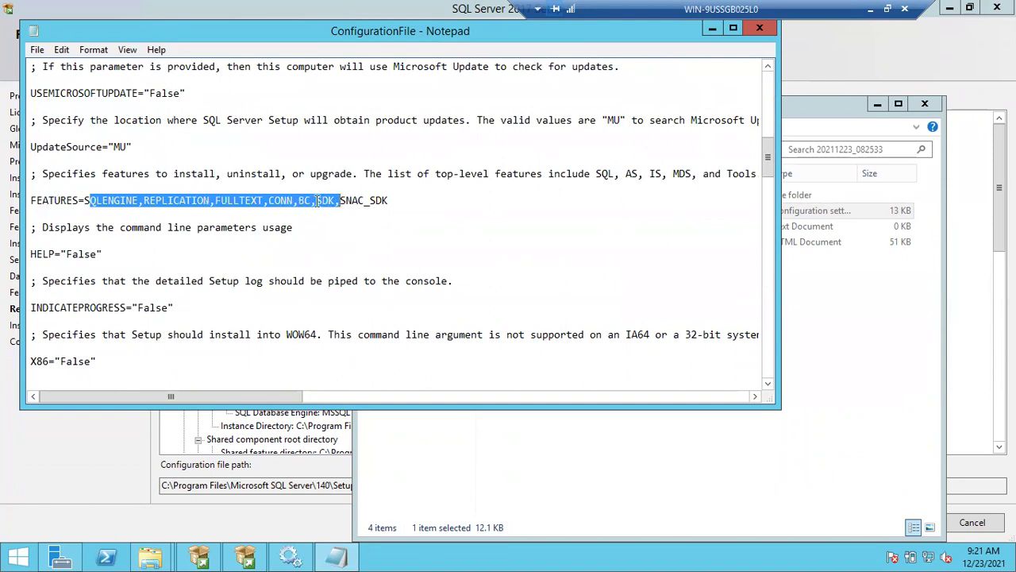
left_click(395, 201)
left_click_drag(389, 200, 39, 191)
left_click(98, 266)
scroll(97, 266, "down", 5)
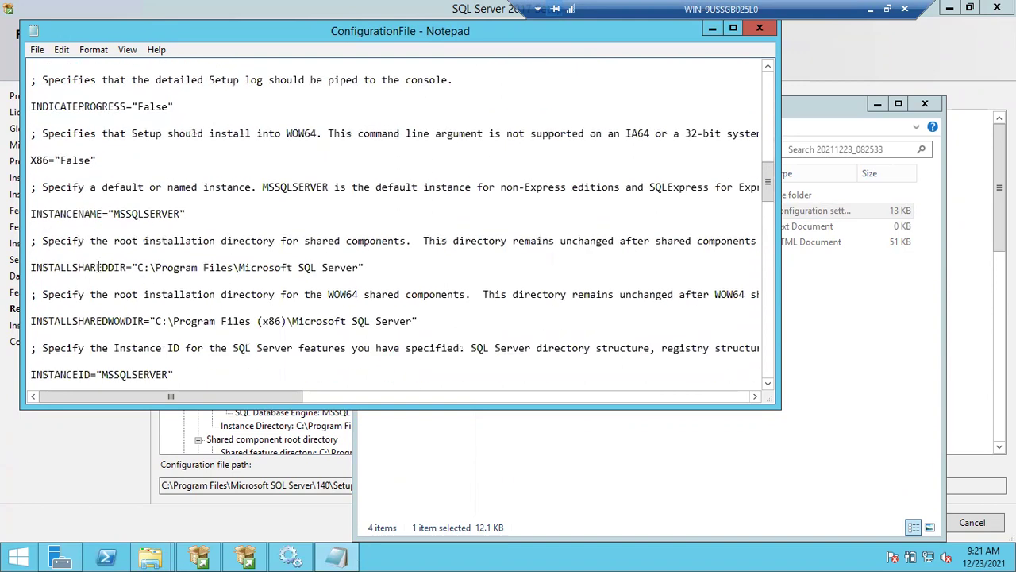
scroll(127, 321, "down", 1)
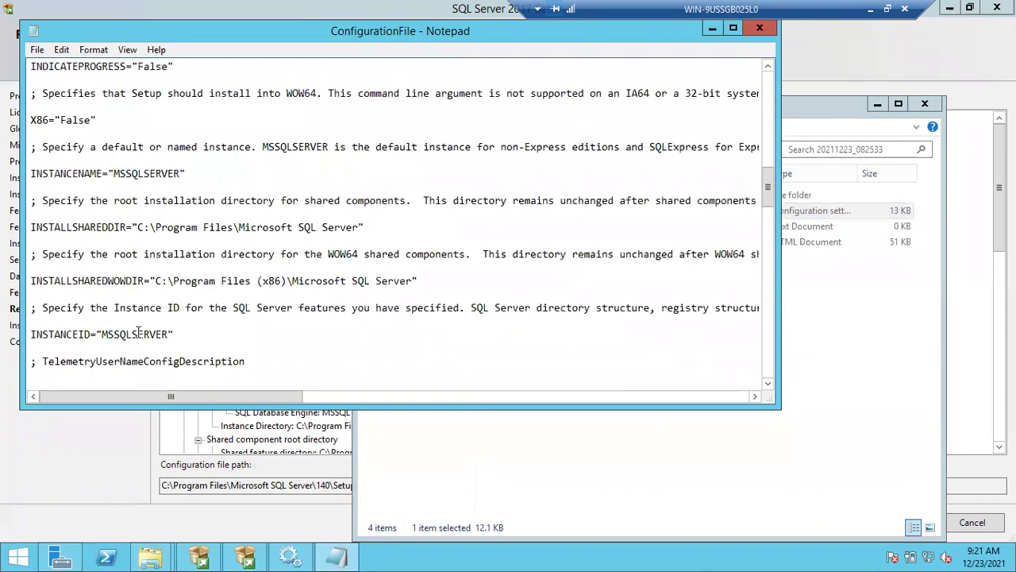
left_click_drag(177, 334, 84, 334)
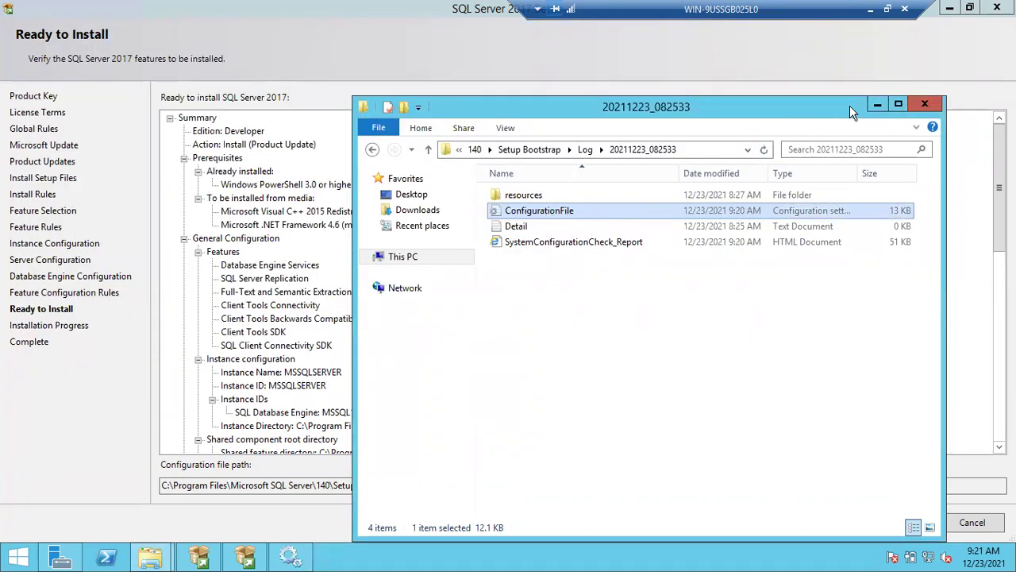
left_click(875, 104)
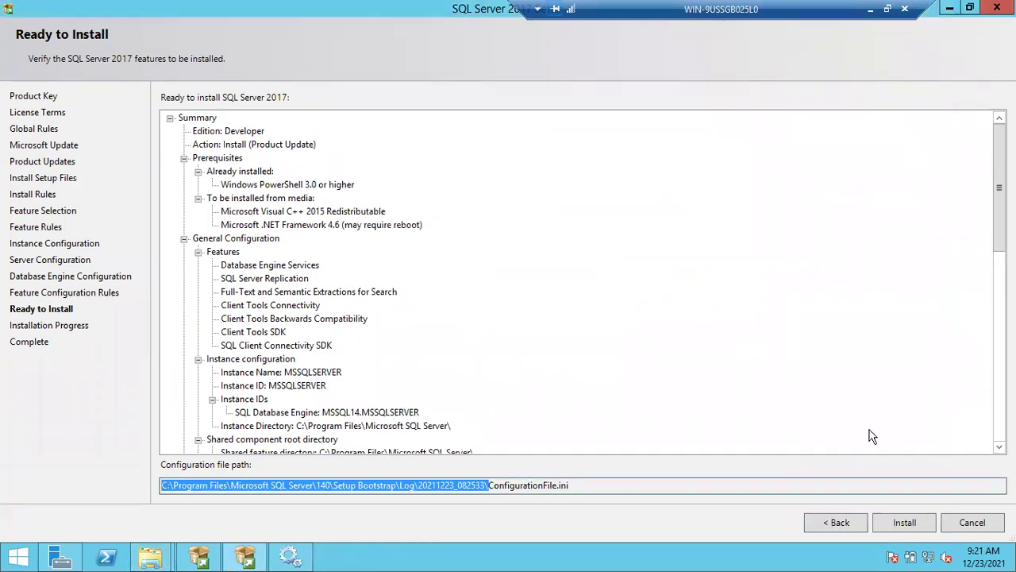
Review the rest of the Ready to Install summary and start the SQL Server 2017 installation
scroll(584, 284, "down", 13)
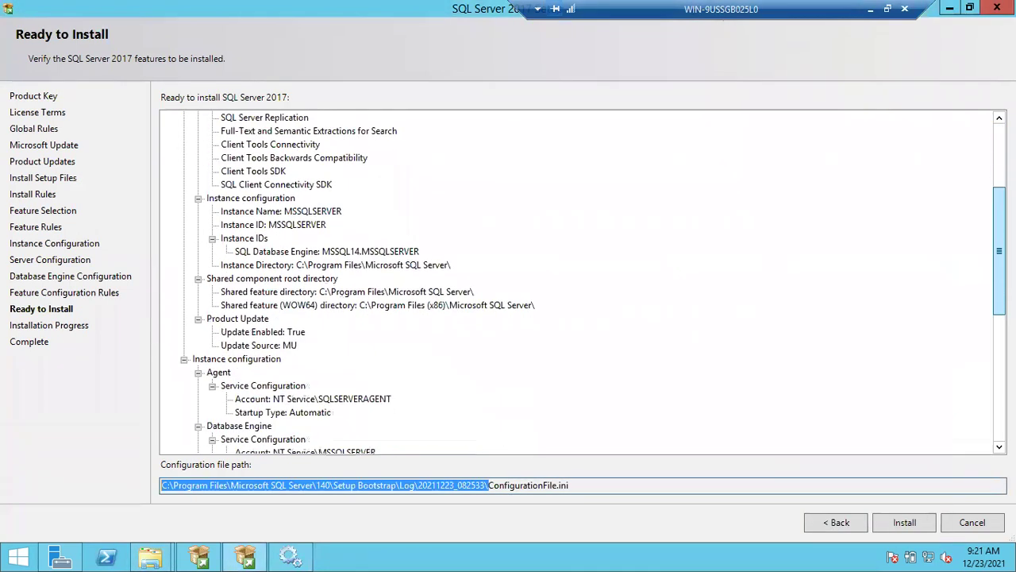
scroll(583, 284, "down", 2)
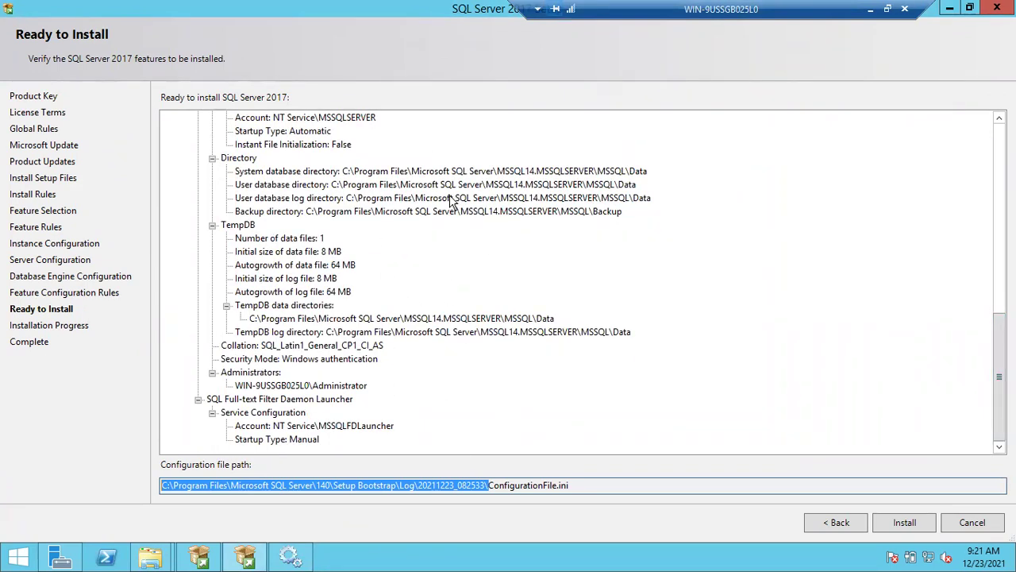
left_click(914, 524)
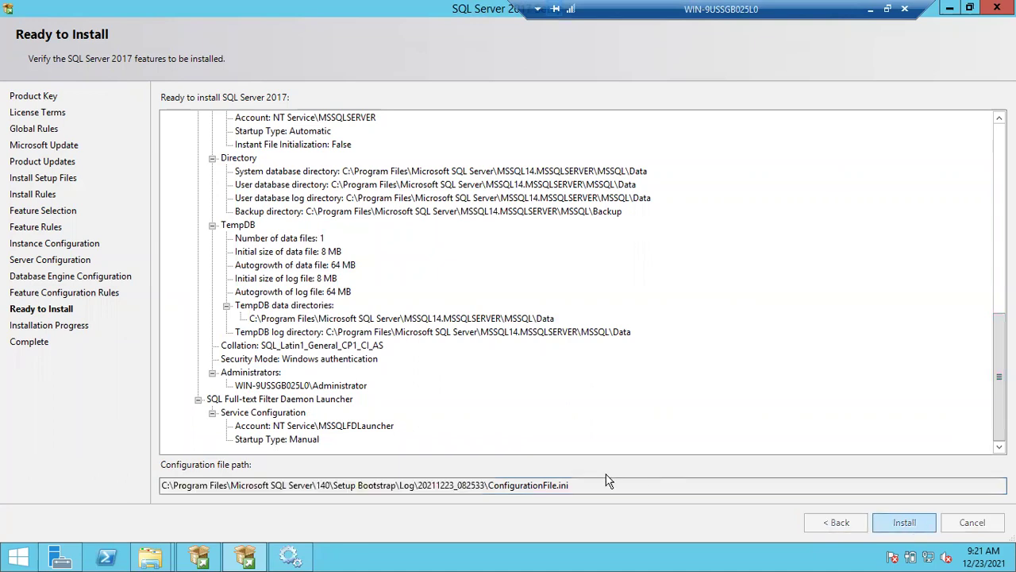
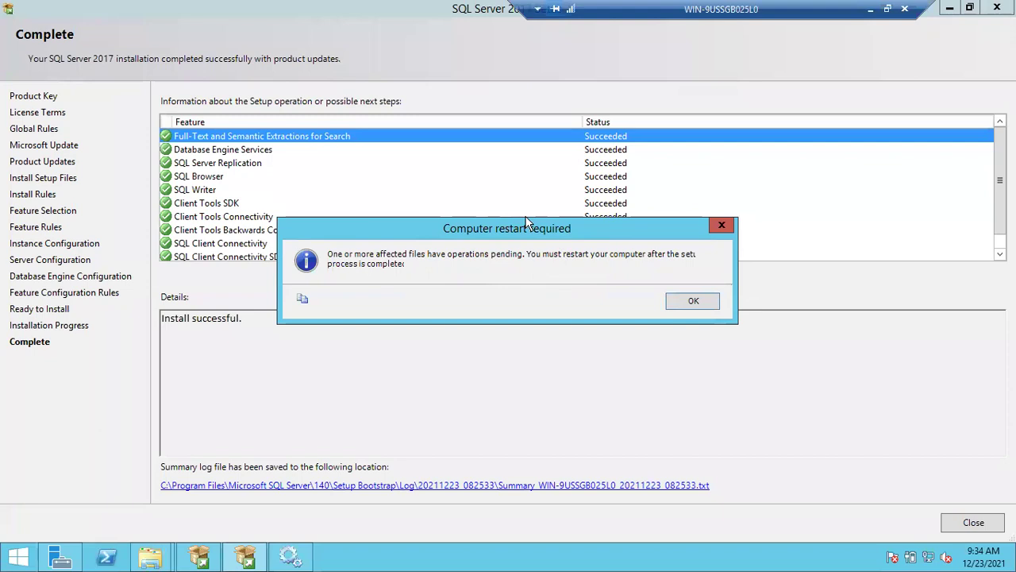
Acknowledge the computer restart notice, and close SQL Server Setup after checking the status of each installed feature
left_click(685, 300)
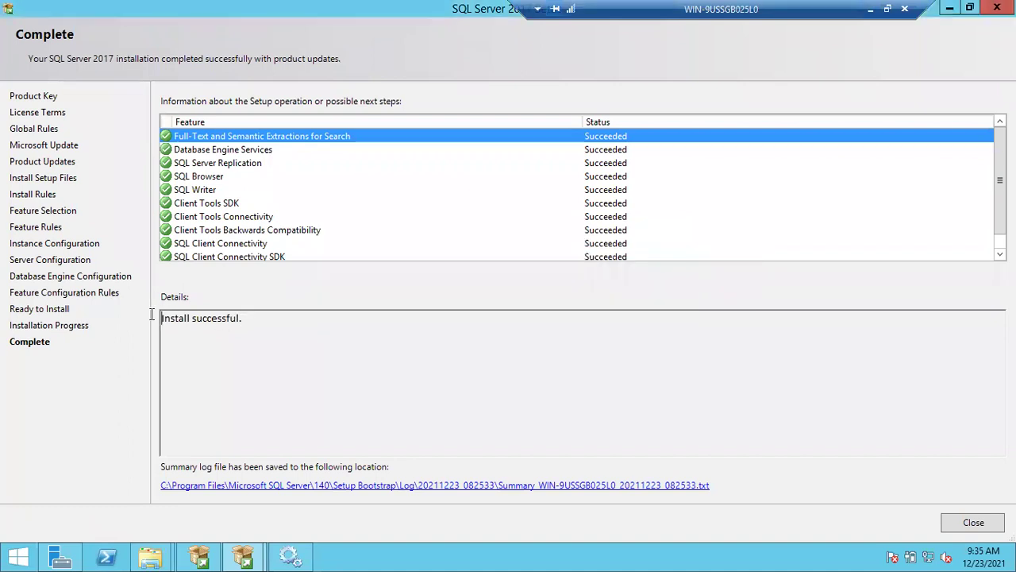
left_click_drag(254, 324, 157, 324)
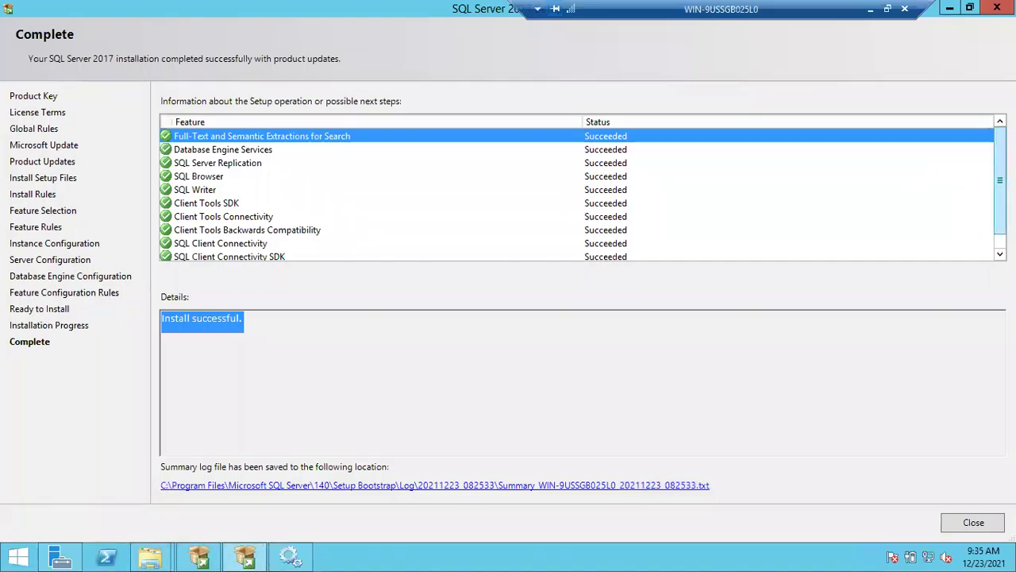
left_click_drag(1000, 179, 1000, 193)
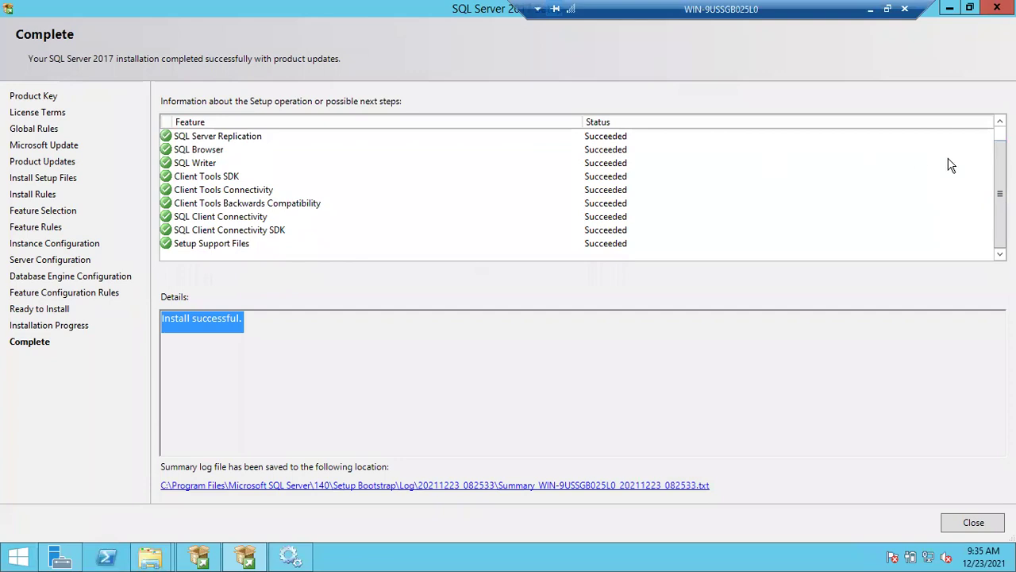
left_click_drag(999, 181, 980, 129)
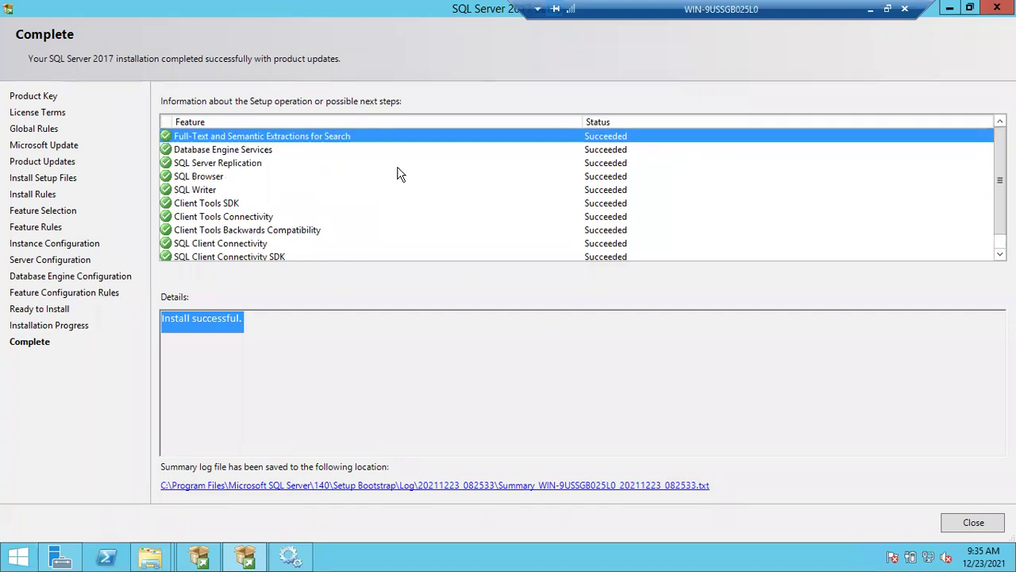
left_click(257, 150)
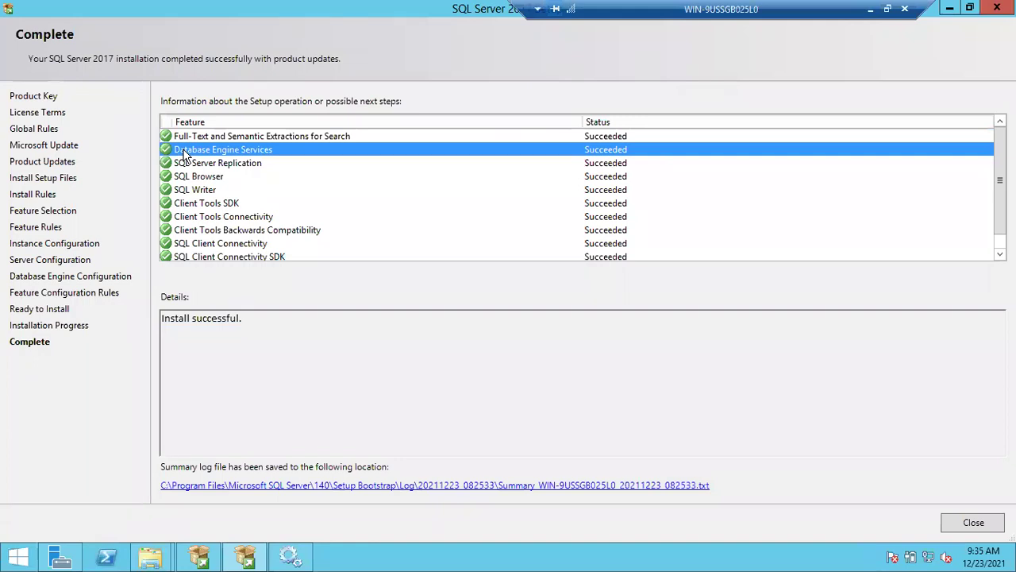
left_click_drag(998, 182, 999, 194)
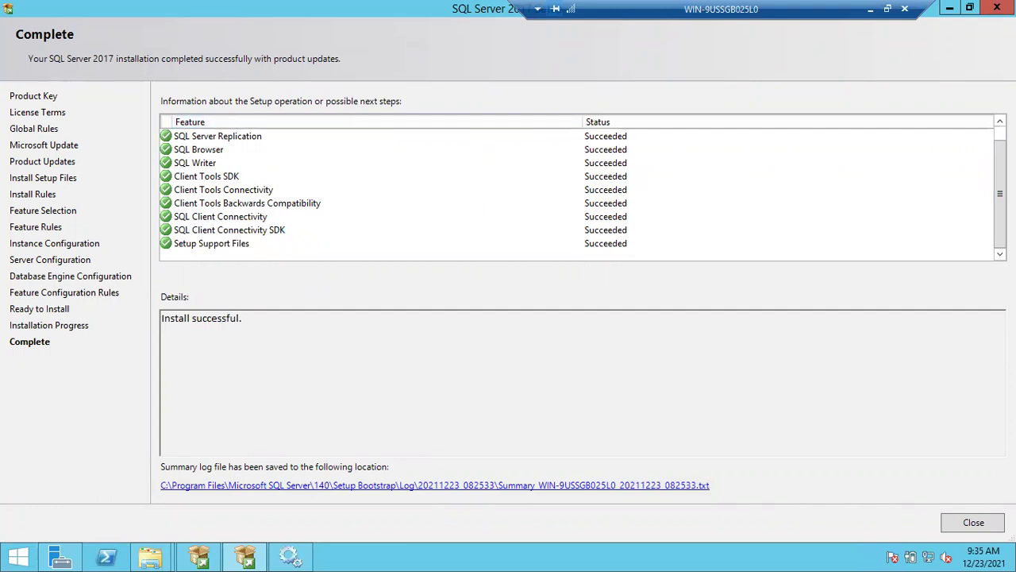
left_click(970, 520)
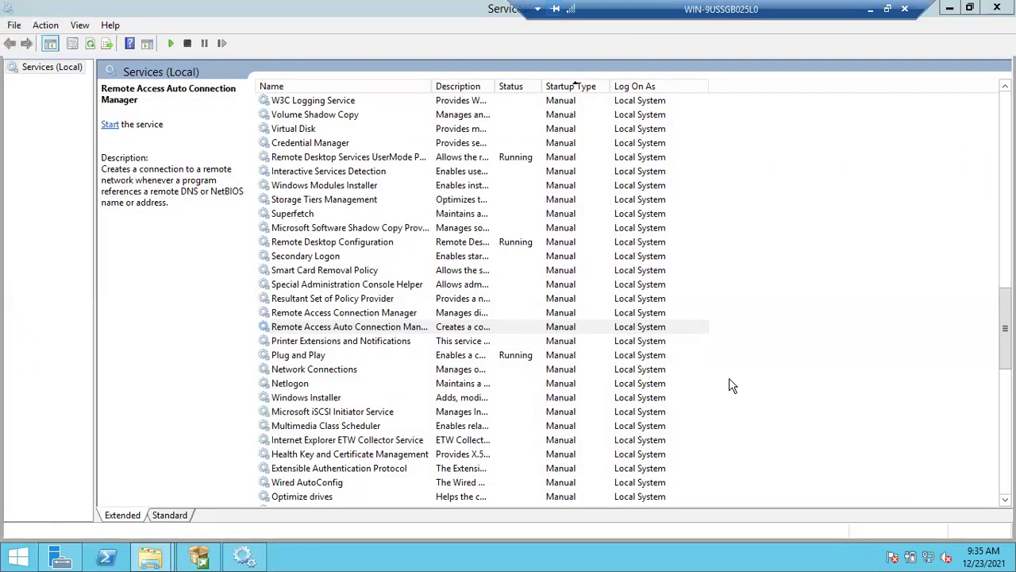